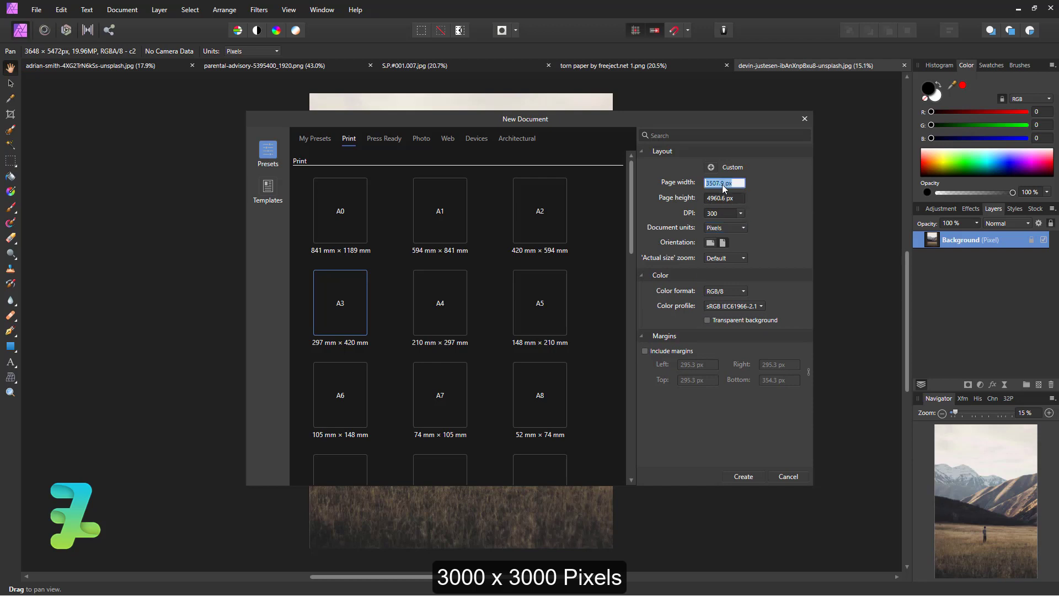
- Create a new document 3000 px wide and 3000 px high
type("3000")
left_click(725, 199)
left_click(742, 477)
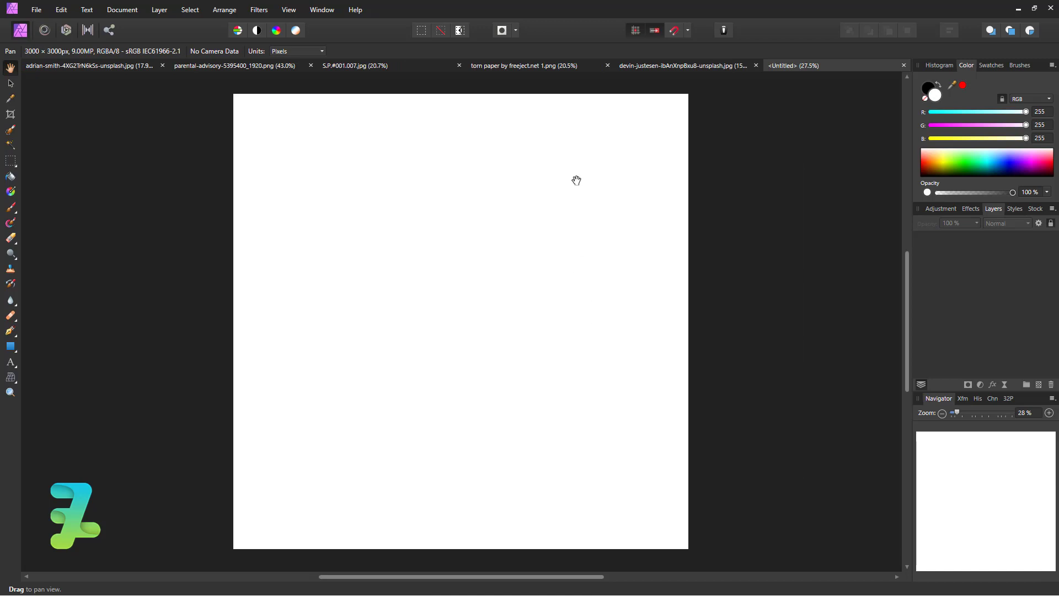
- Copy the torn paper image's layer into the new untitled document and close the torn paper source file
left_click(515, 68)
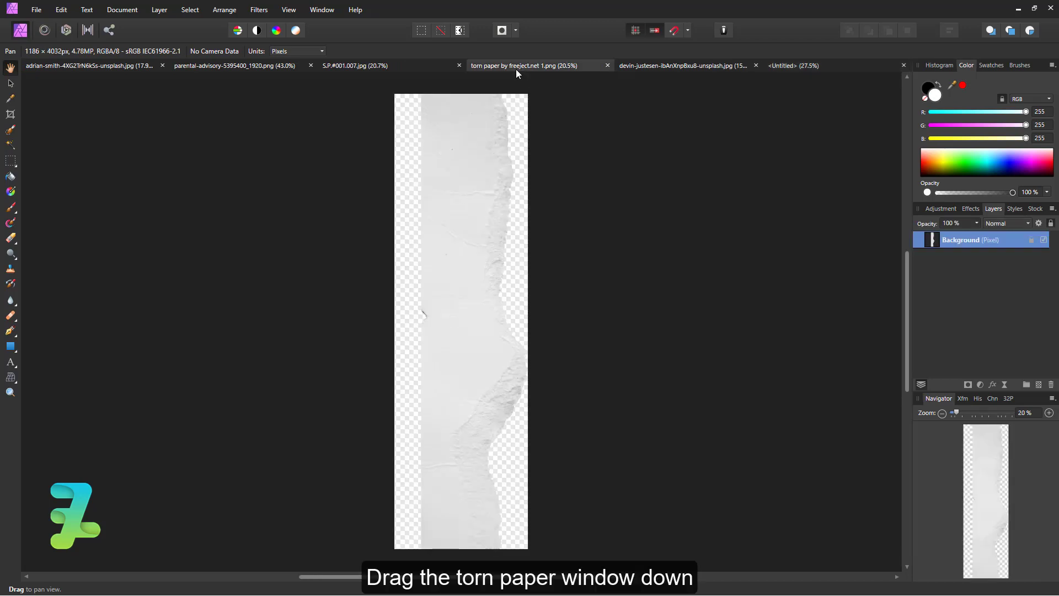
left_click_drag(515, 69, 474, 304)
left_click(776, 66)
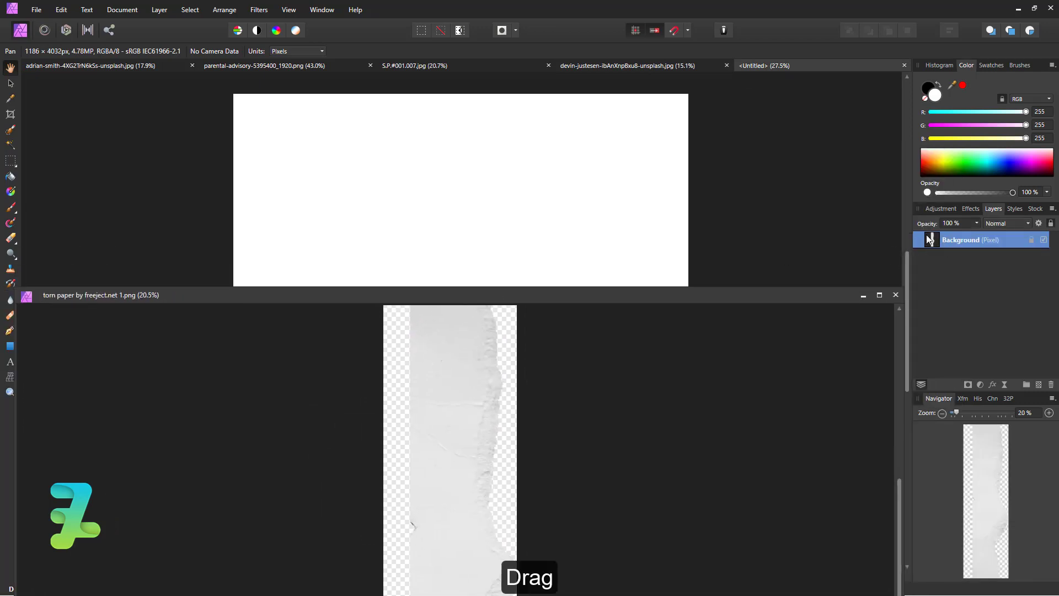
left_click_drag(457, 162, 458, 163)
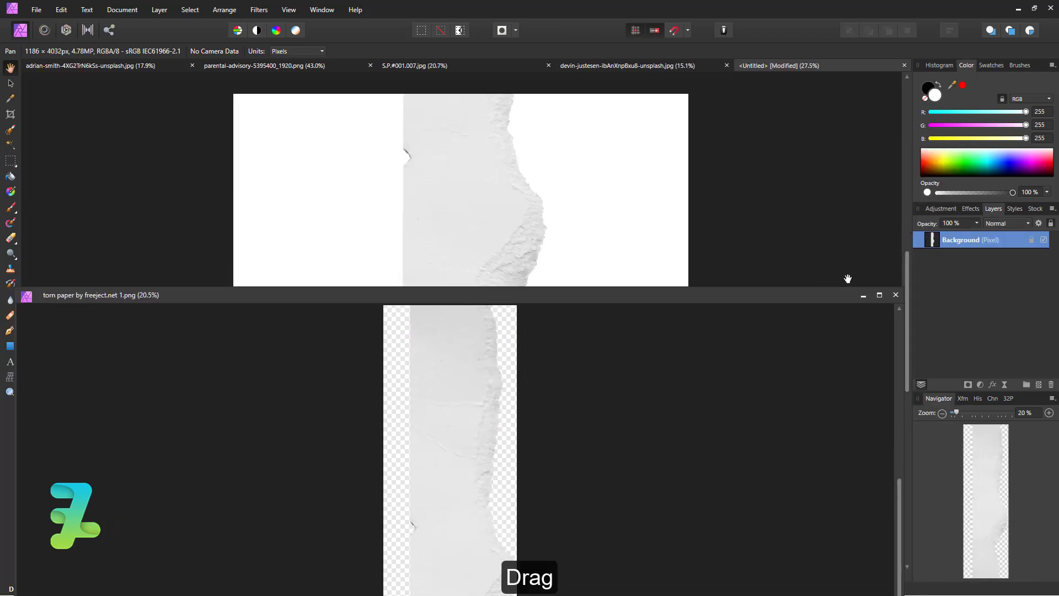
left_click(895, 296)
left_click(758, 67)
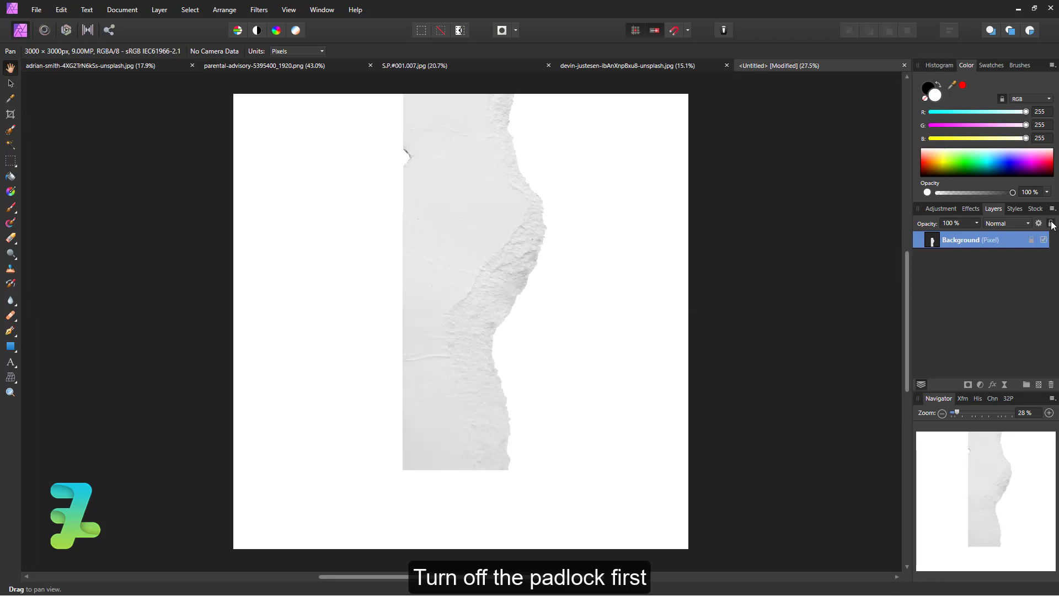
- Unlock the torn paper layer and rotate it to lie horizontally with the torn edge facing up
left_click(11, 83)
left_click(549, 477)
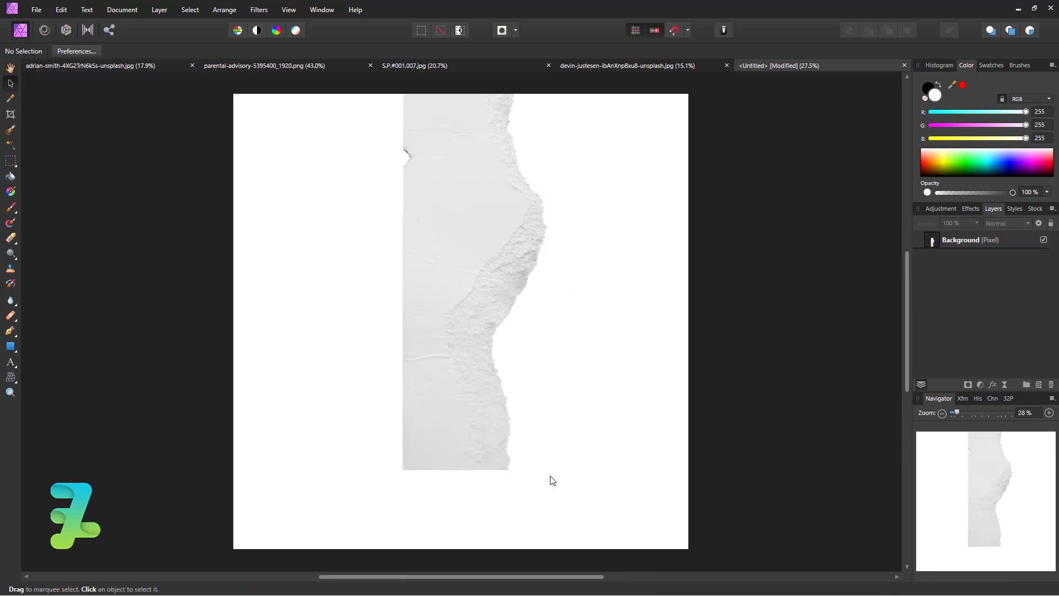
left_click(510, 445)
left_click_drag(552, 468, 560, 122)
key("ctrl+minus")
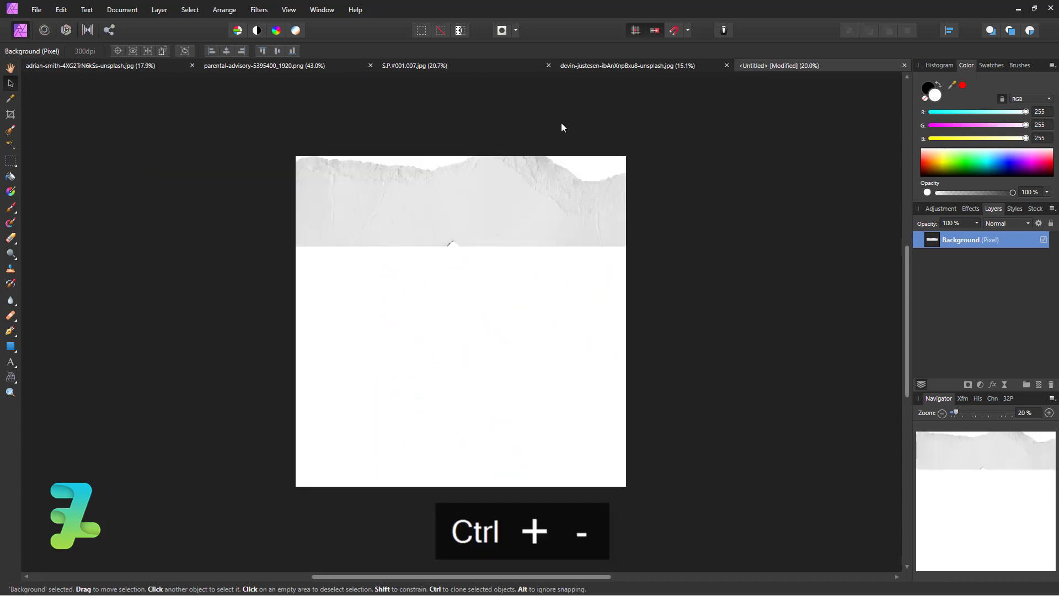
- Enlarge the torn paper and position it so it covers the lower half of the canvas
left_click_drag(681, 272, 917, 342)
left_click_drag(554, 262, 330, 448)
left_click_drag(696, 330, 889, 274)
left_click_drag(485, 440, 440, 472)
left_click(263, 254)
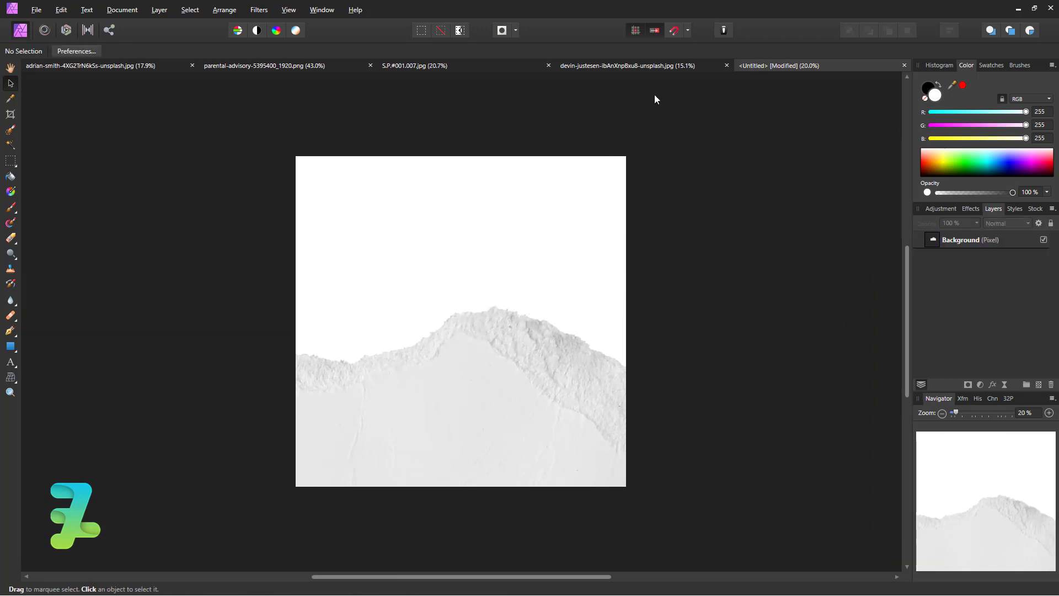
- Copy the mountain and grass field photo's layer into the untitled document and close its source file
left_click(612, 64)
left_click_drag(601, 65, 537, 338)
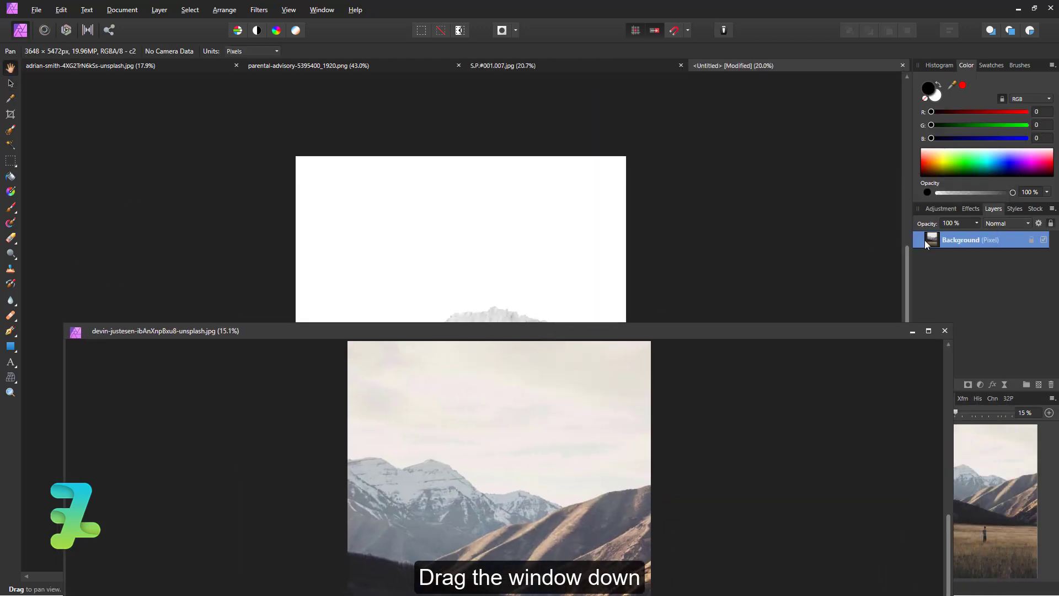
left_click_drag(925, 240, 547, 241)
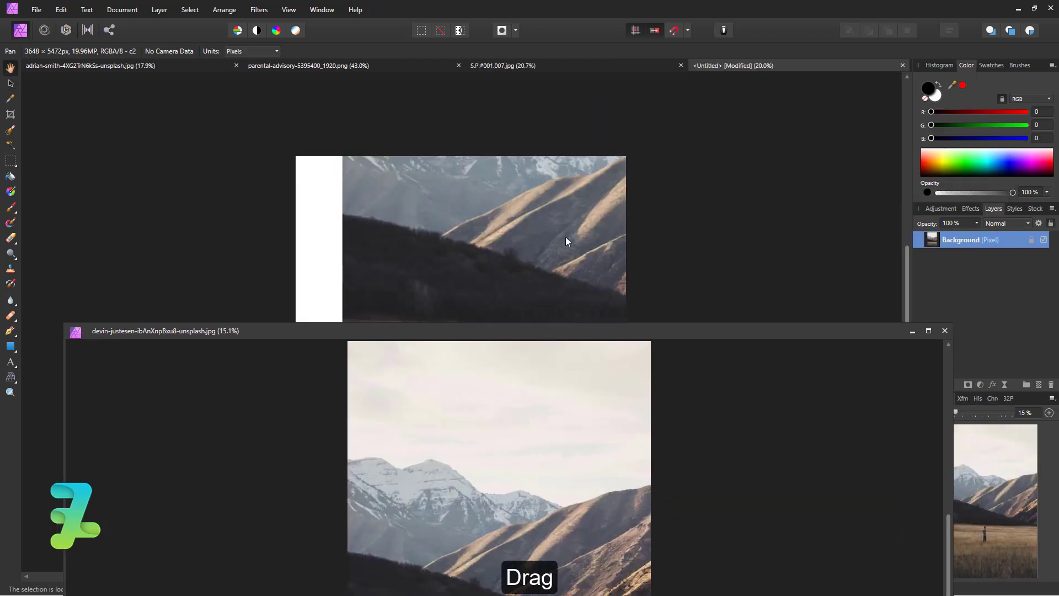
left_click(944, 331)
left_click(715, 65)
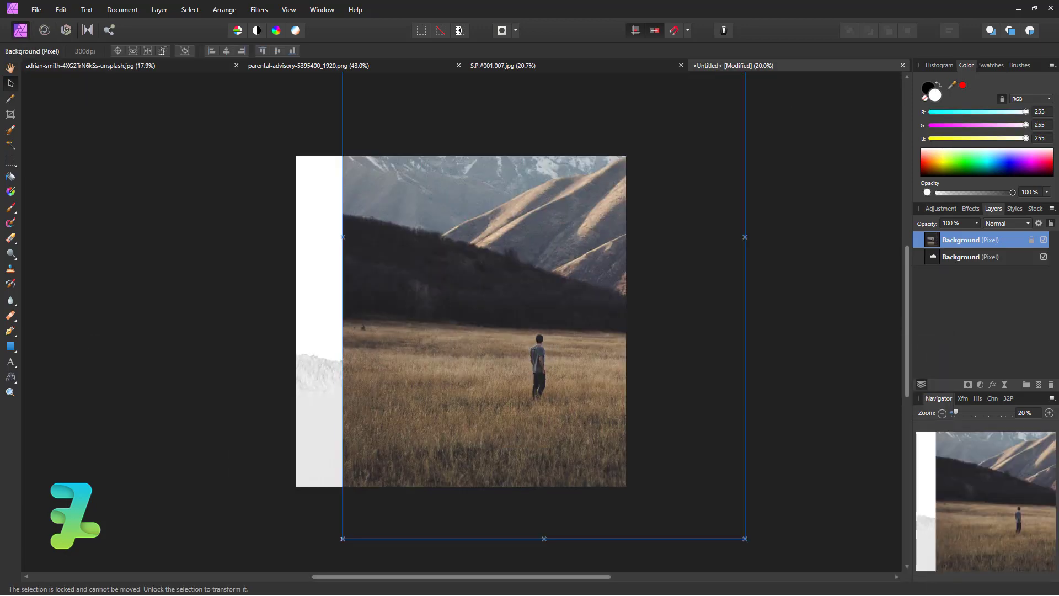
- Unlock the mountain photo, clip it inside the torn paper layer, and reposition it to fill the paper shape
left_click(1051, 223)
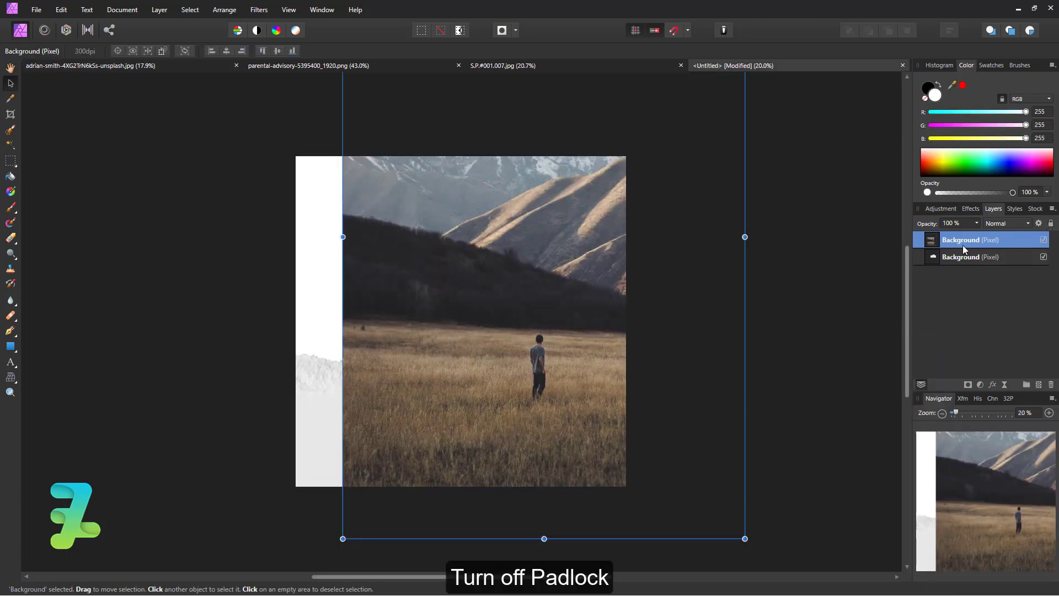
left_click_drag(933, 244, 949, 261)
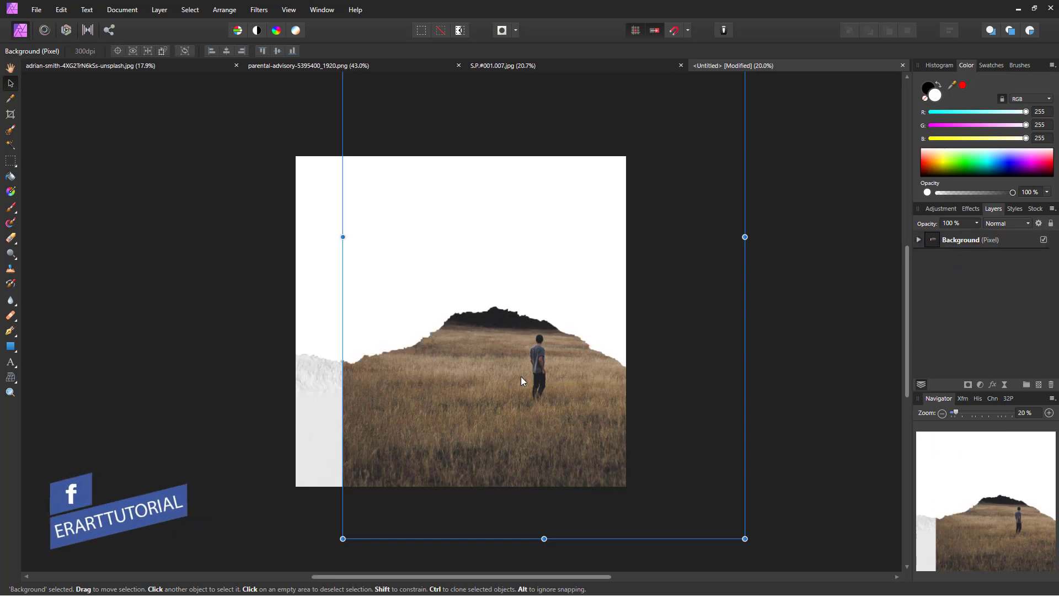
left_click_drag(520, 376, 433, 423)
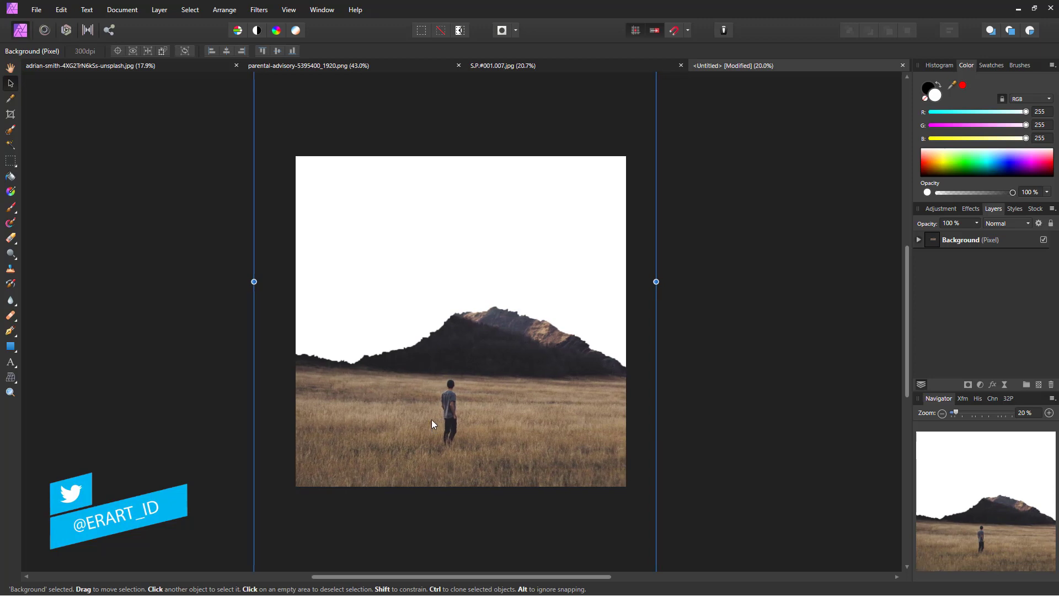
- Scale the clipped mountain photo down to the canvas width and move it to keep the paper shape filled
key("ctrl+minus")
key("ctrl+minus")
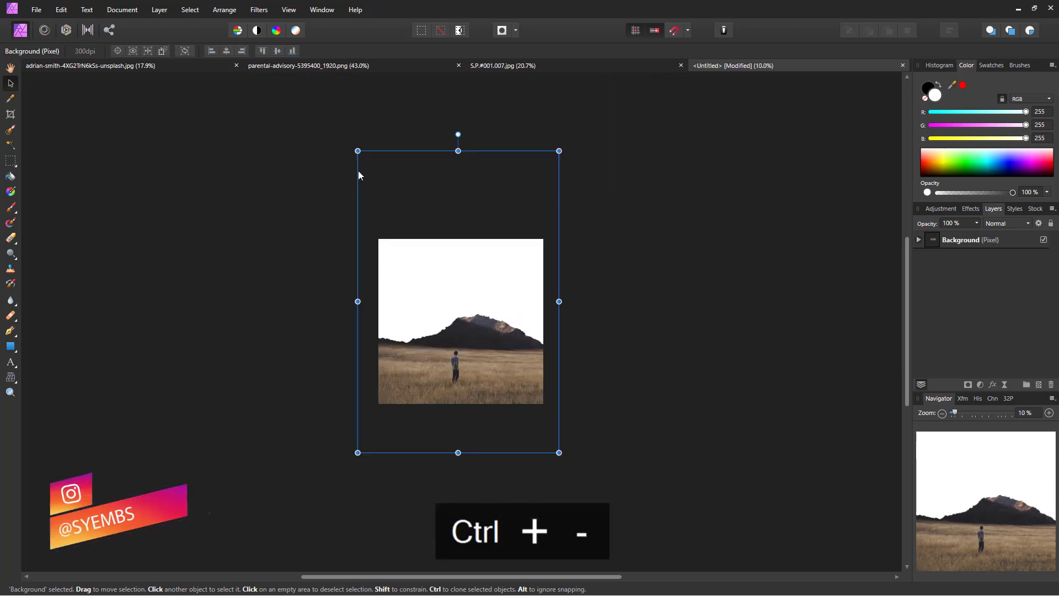
left_click_drag(357, 150, 378, 182)
left_click_drag(559, 182, 535, 196)
left_click_drag(462, 365, 462, 345)
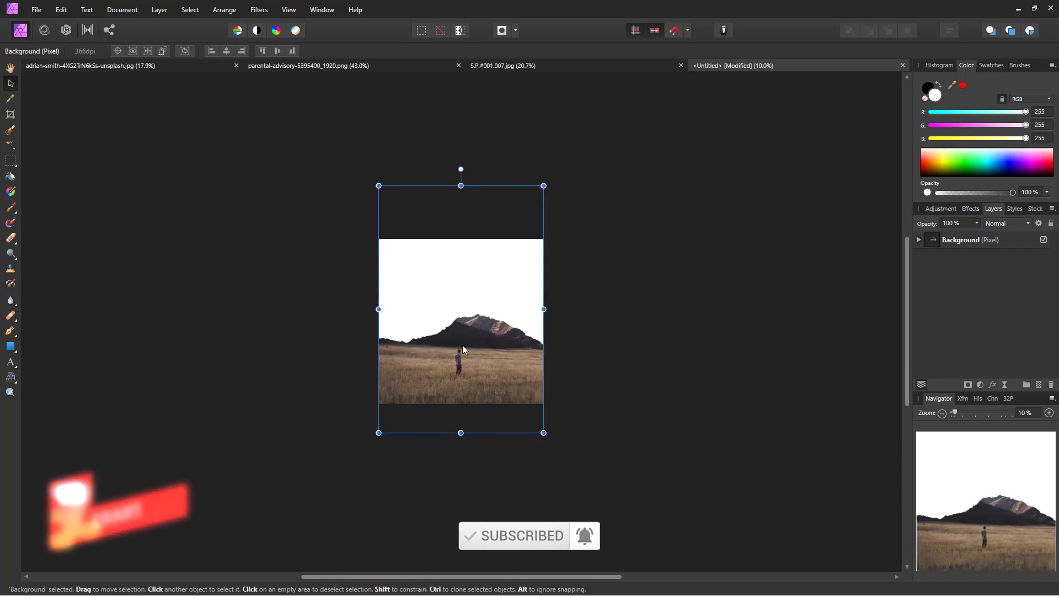
left_click(589, 366)
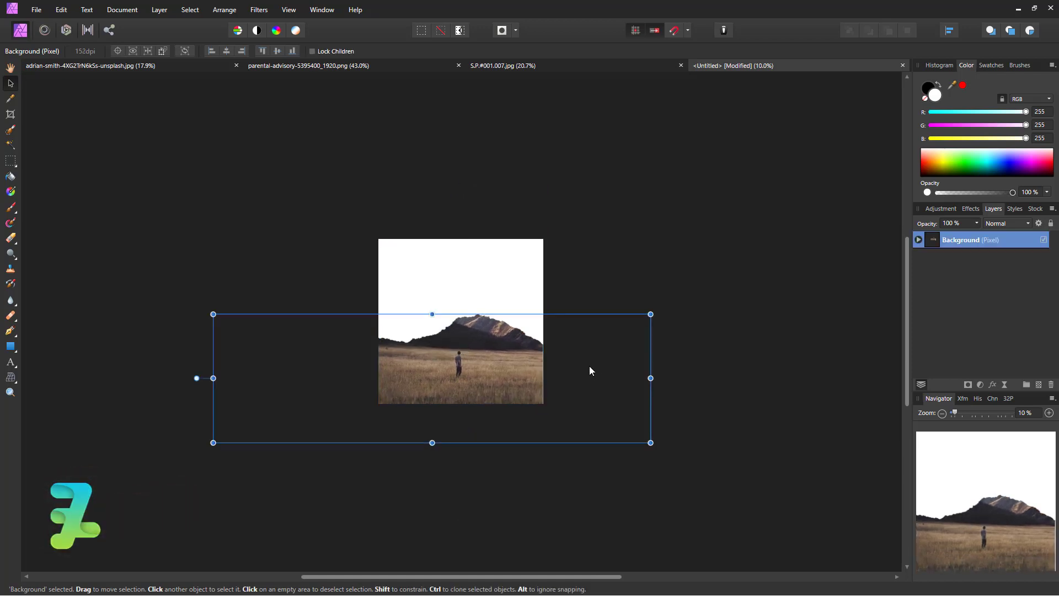
- Centre the nested mountain photo horizontally on the canvas
left_click(919, 241)
left_click(958, 258)
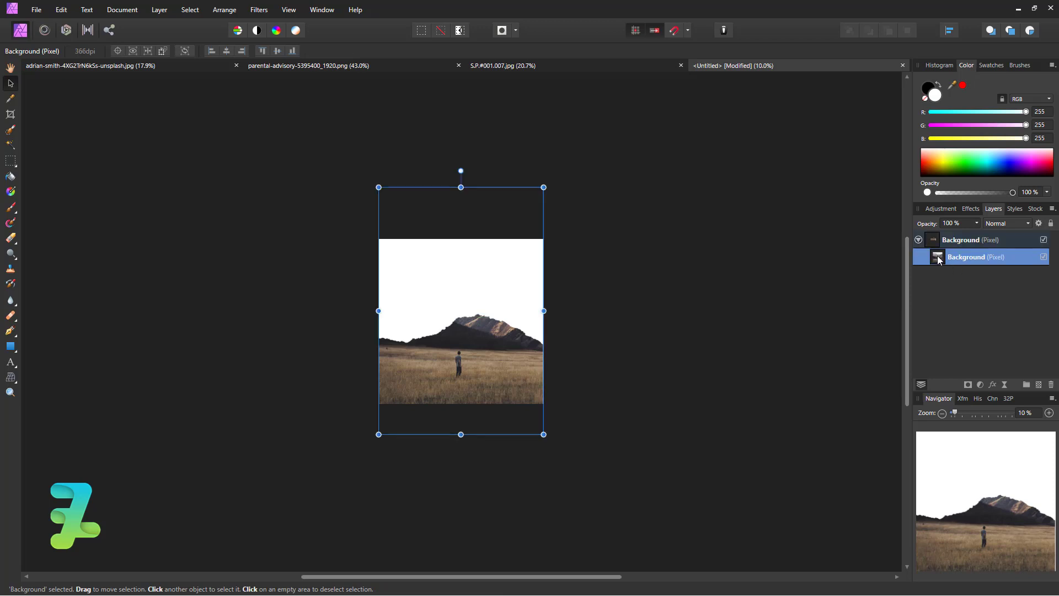
key("ctrl+a")
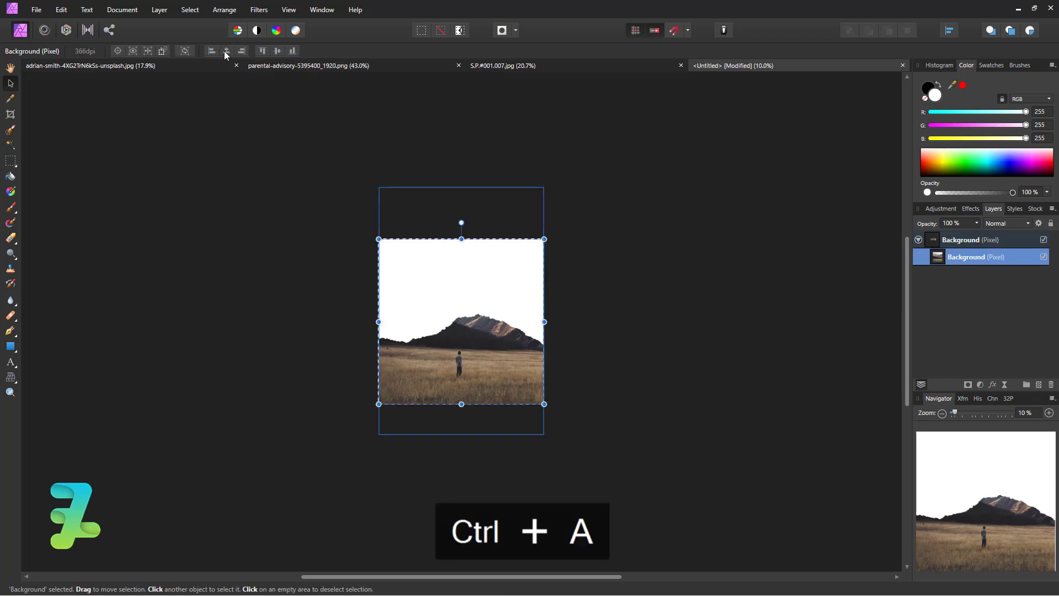
key("ctrl+d")
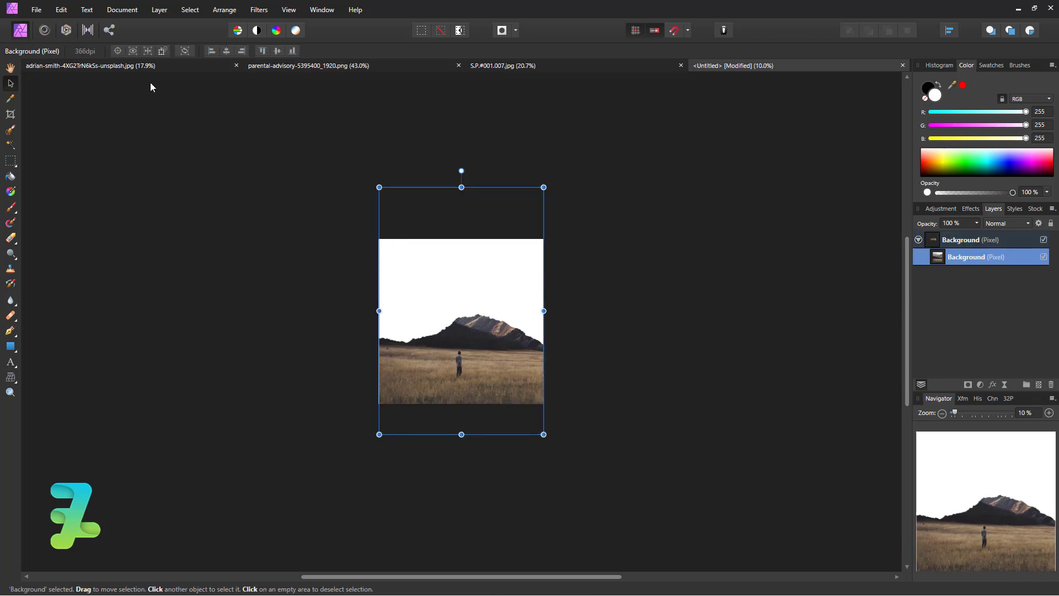
- Copy the starry night sky photo's layer into the untitled document and close its source file
left_click(134, 66)
left_click_drag(133, 65, 219, 169)
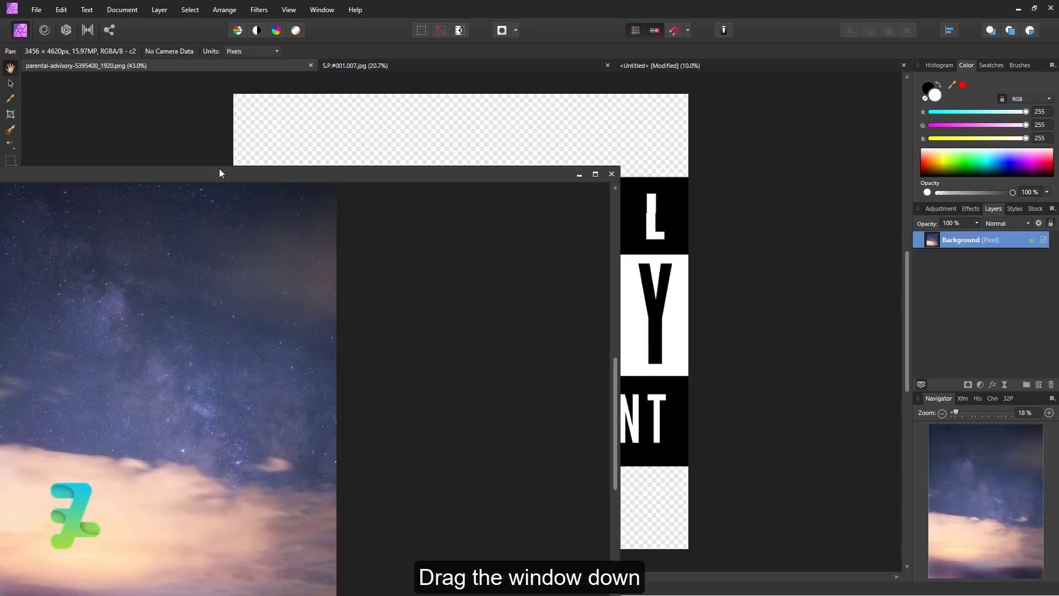
left_click(737, 63)
left_click(243, 288)
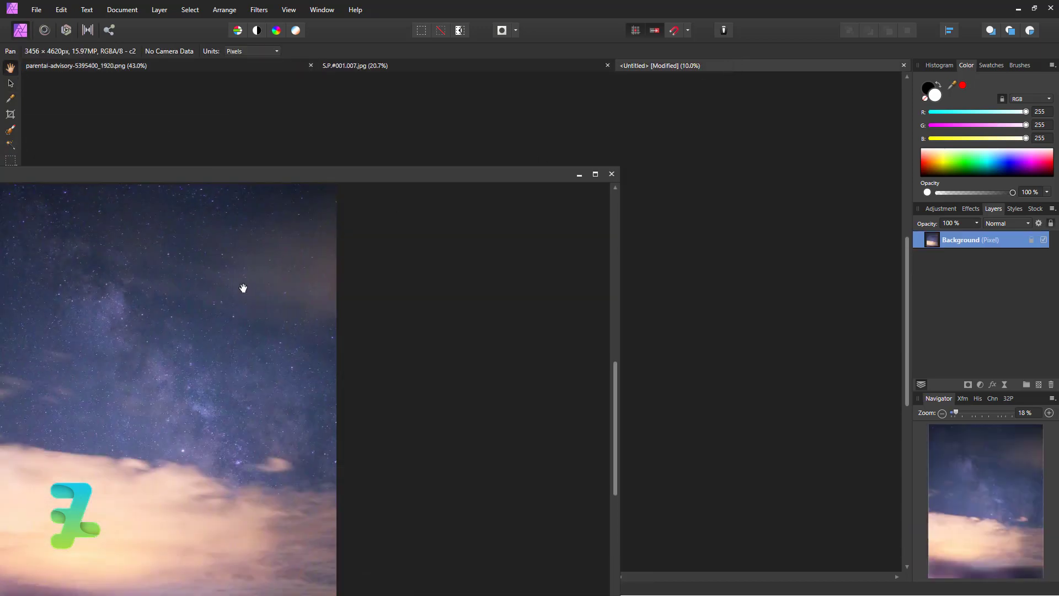
left_click_drag(412, 192, 402, 369)
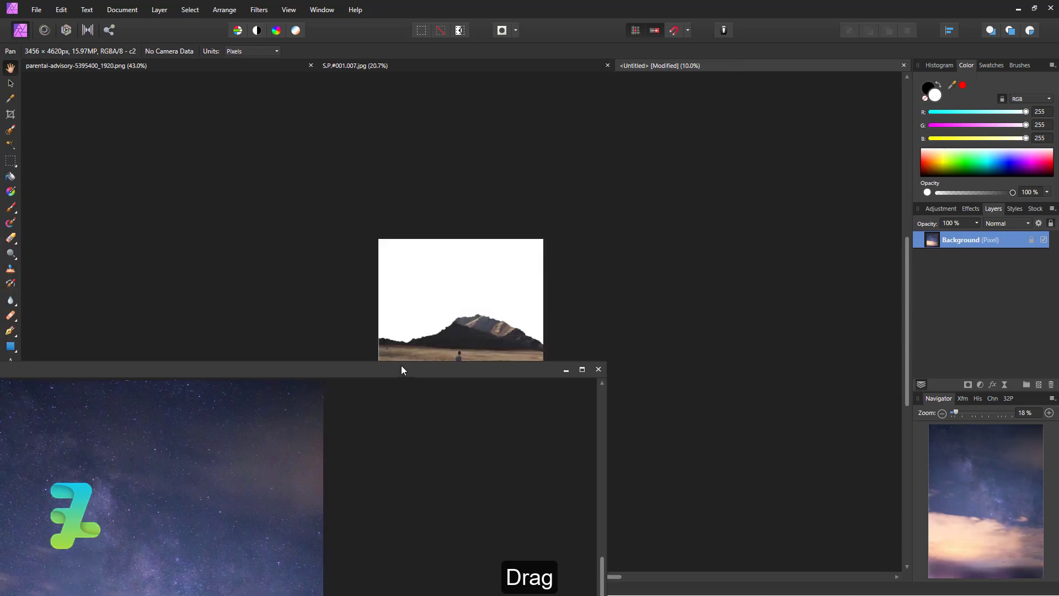
left_click_drag(920, 243, 468, 308)
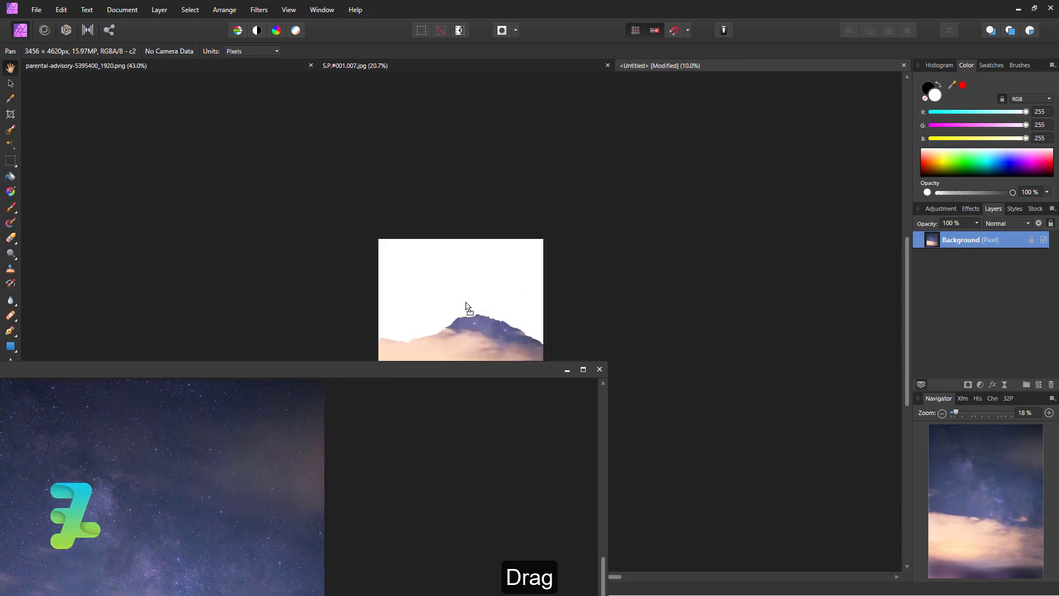
left_click(600, 369)
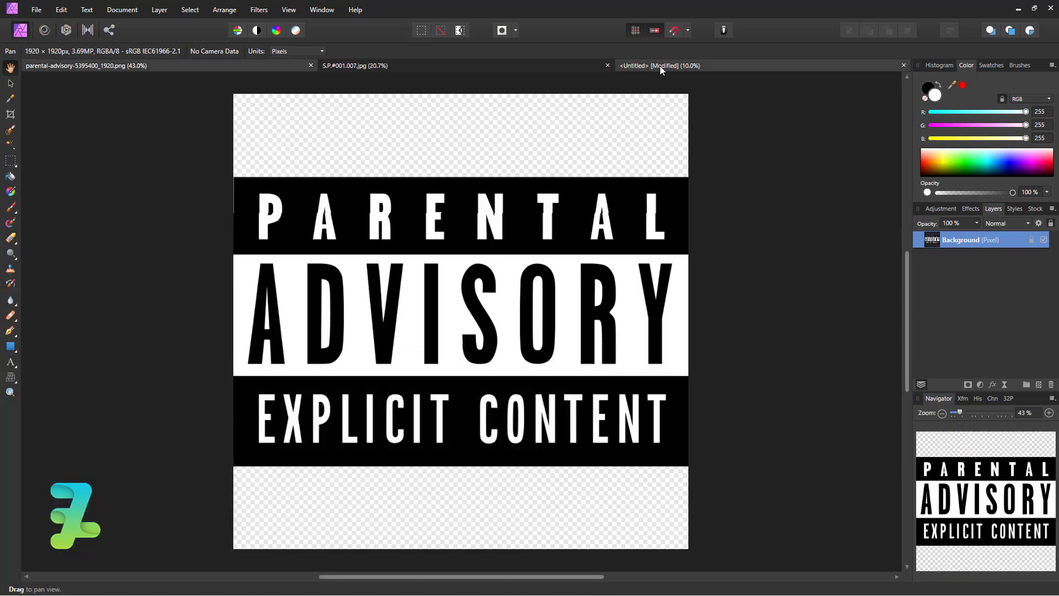
- Move the night sky layer beneath the torn paper layer in the untitled document
left_click(659, 66)
left_click_drag(943, 258, 935, 289)
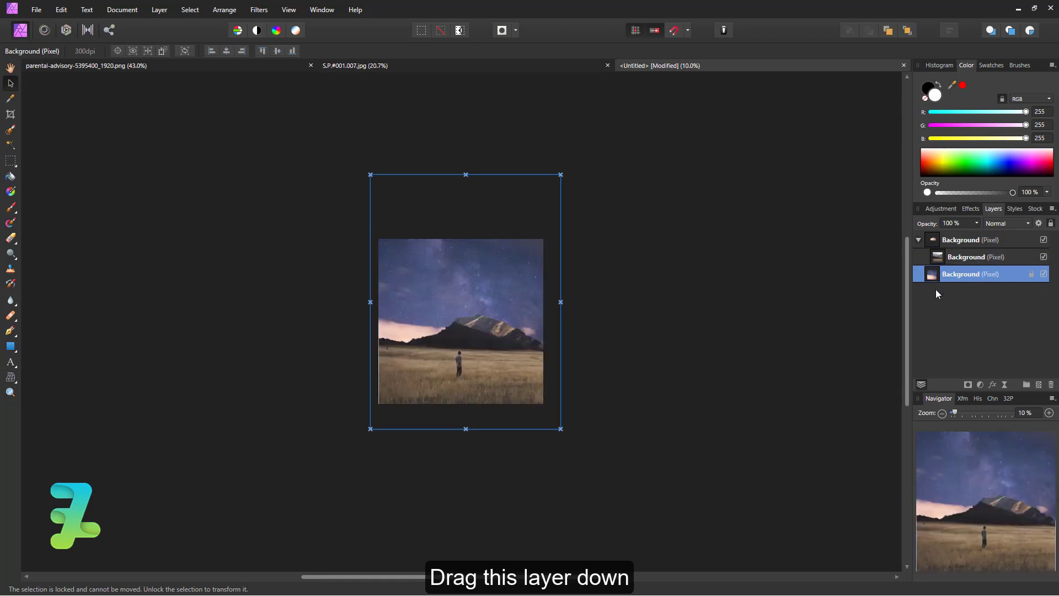
left_click(917, 241)
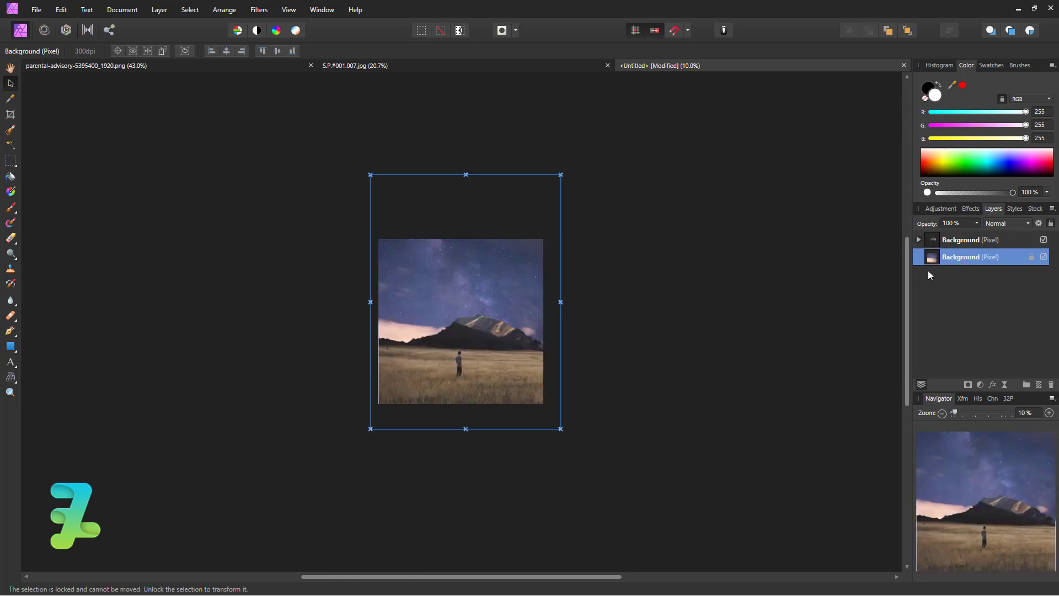
- Unlock the night sky layer, move it up behind the mountain, and scale it down to the canvas width
left_click_drag(473, 289, 469, 253)
left_click(472, 270)
left_click(462, 276)
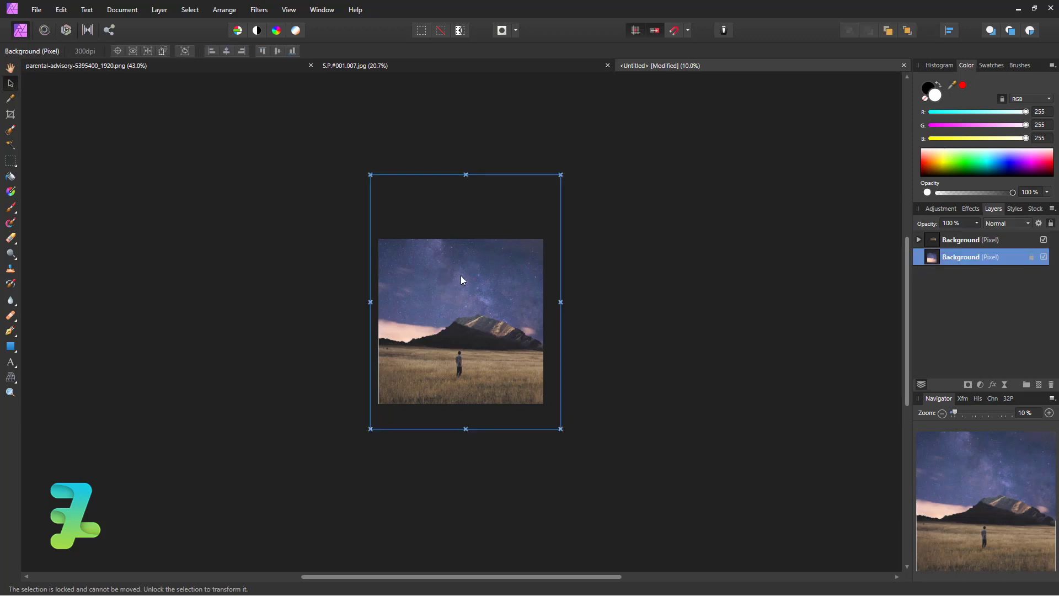
left_click(1051, 223)
left_click_drag(437, 267, 435, 192)
left_click_drag(558, 93, 543, 114)
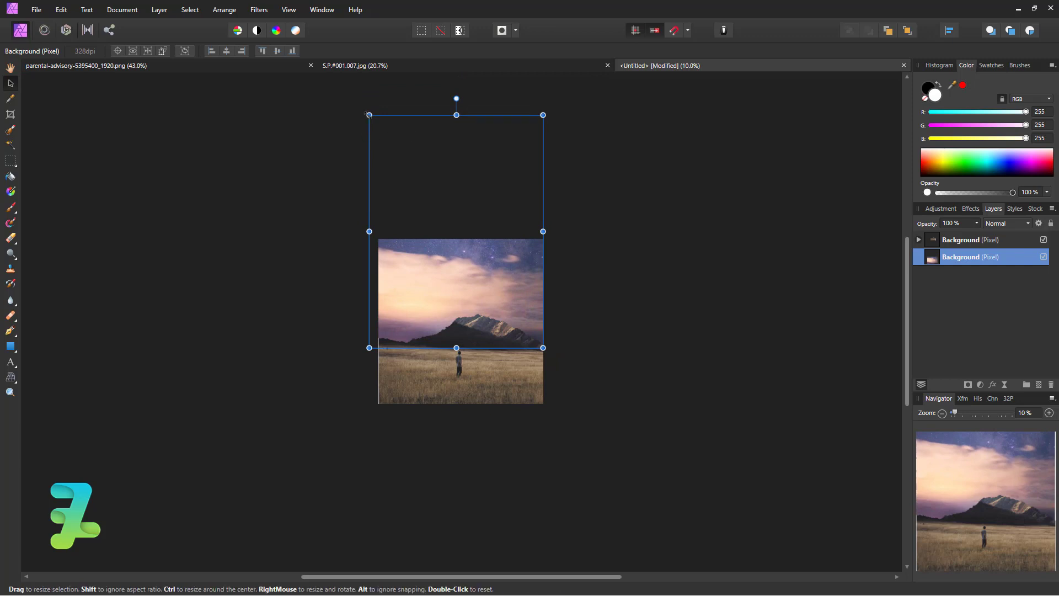
left_click_drag(369, 115, 377, 127)
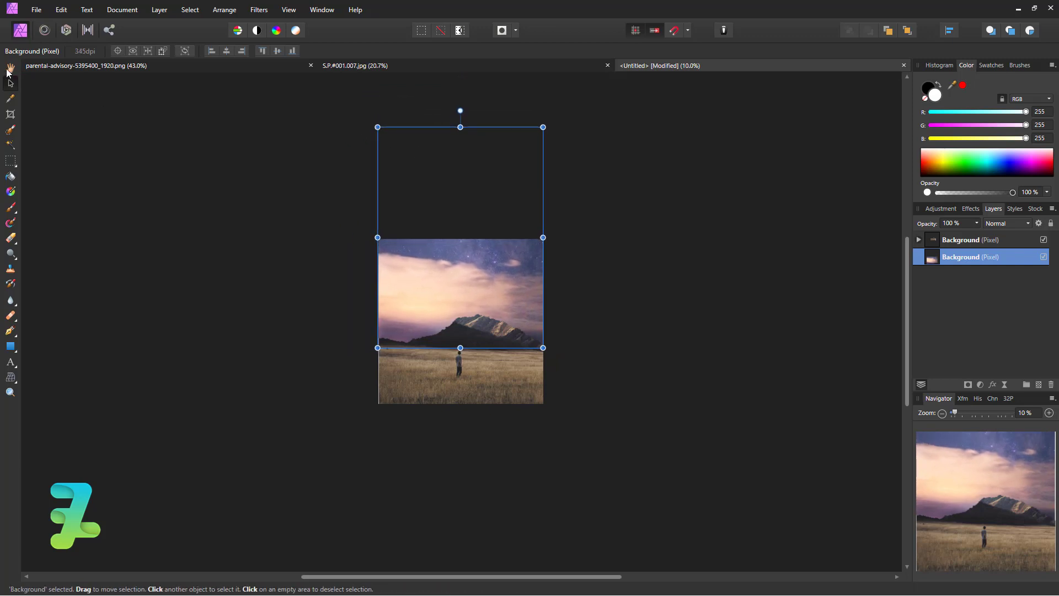
left_click(705, 320)
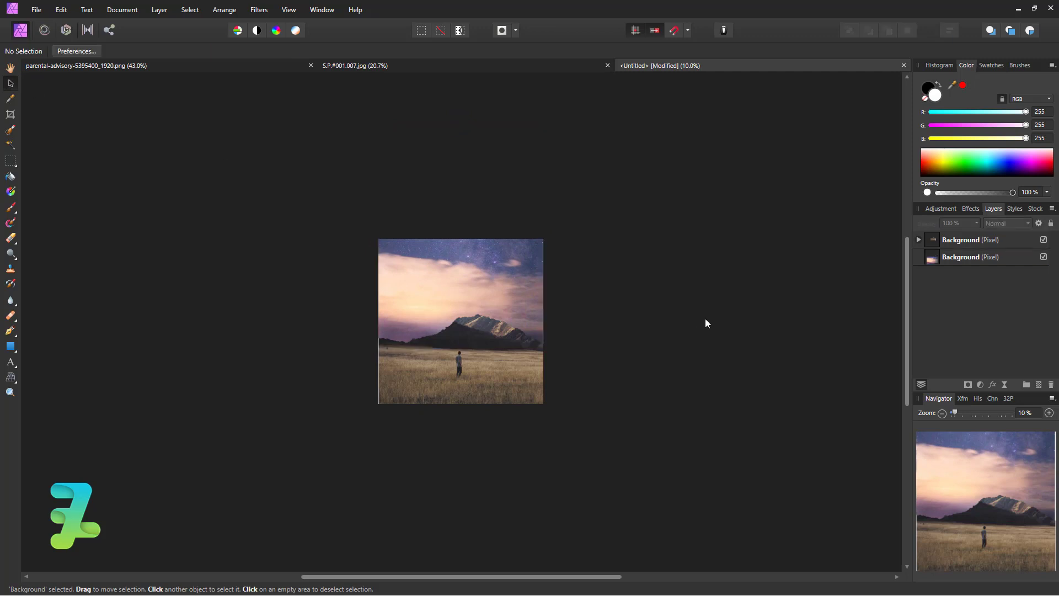
- Duplicate the torn paper layer with its clipped photo and delete the nested photo from the lower copy
left_click(952, 239)
key("ctrl+j")
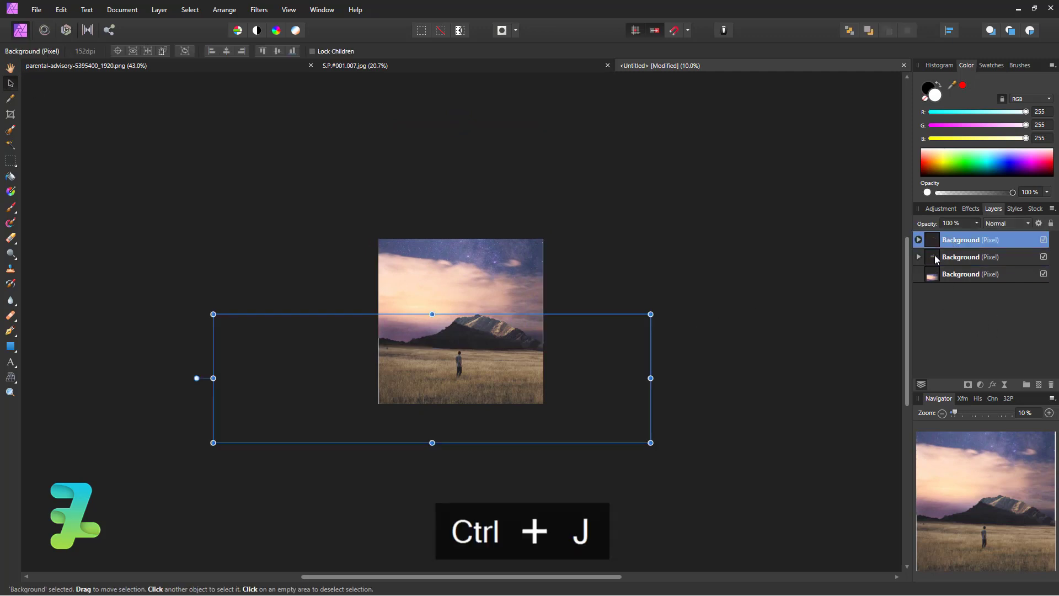
left_click(918, 256)
left_click(942, 276)
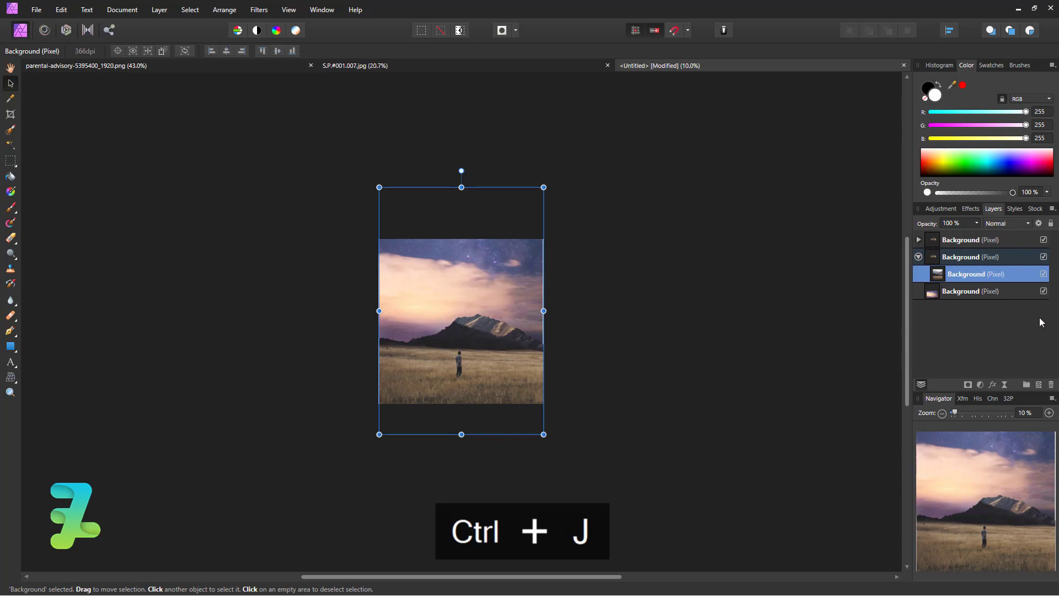
left_click(1051, 385)
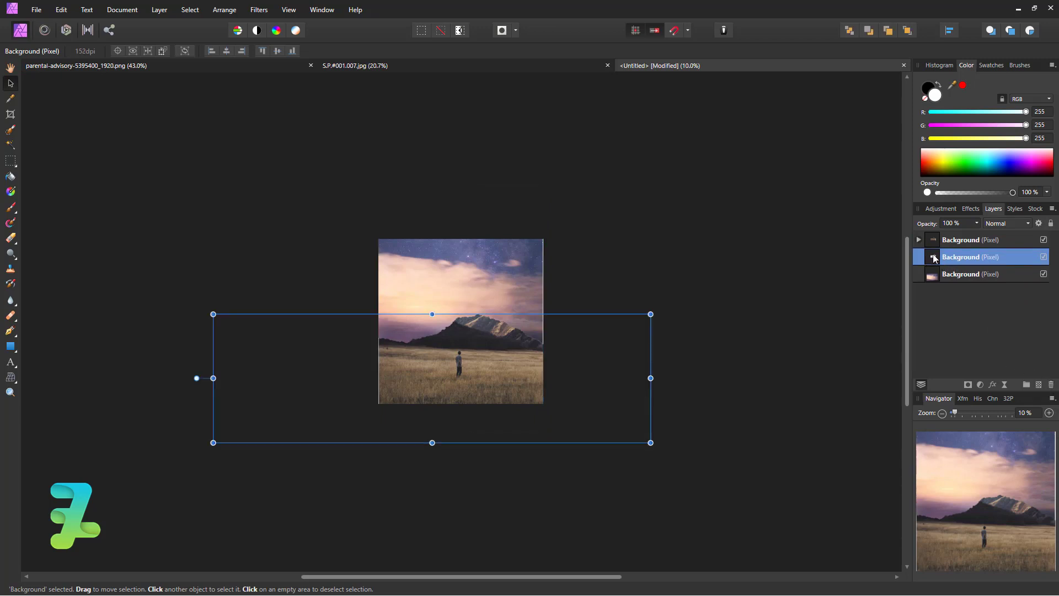
- Offset the lower torn paper copy slightly so its white edge peeks out along the mountain's right slope
left_click_drag(555, 359, 563, 364)
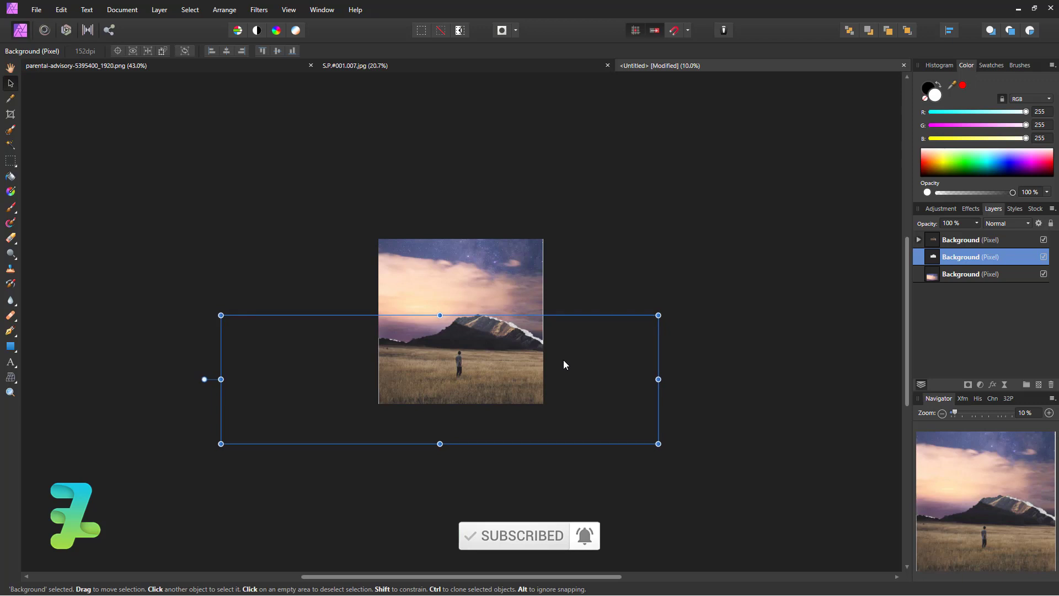
left_click(574, 490)
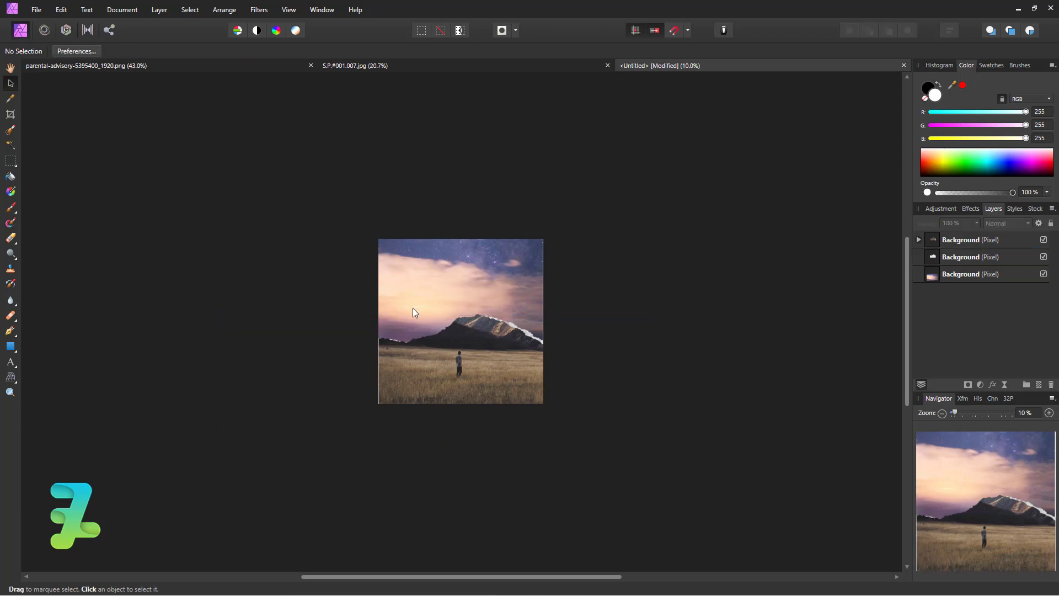
key("ctrl+equal")
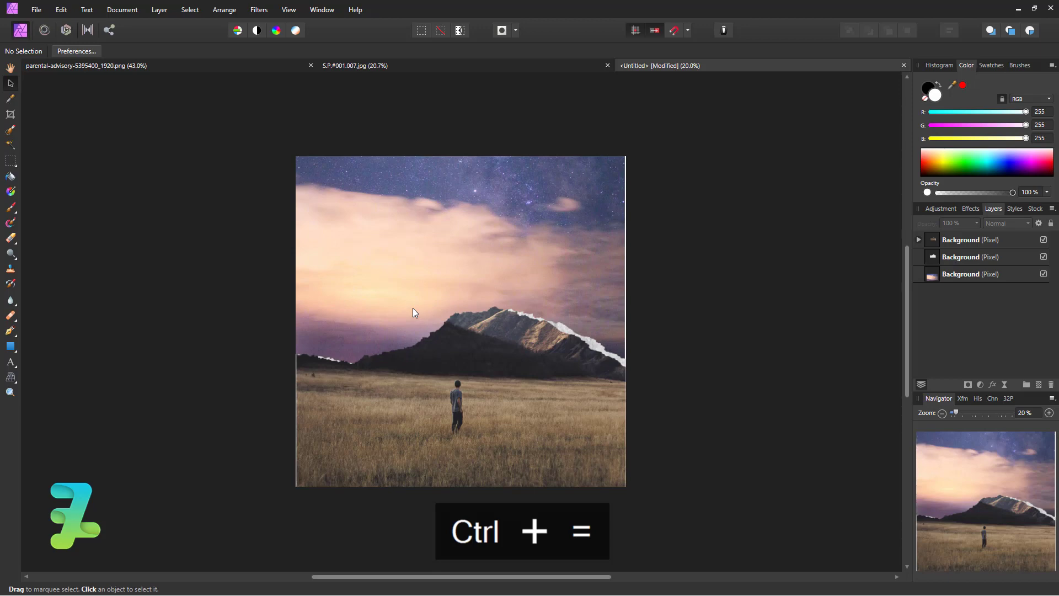
left_click(939, 256)
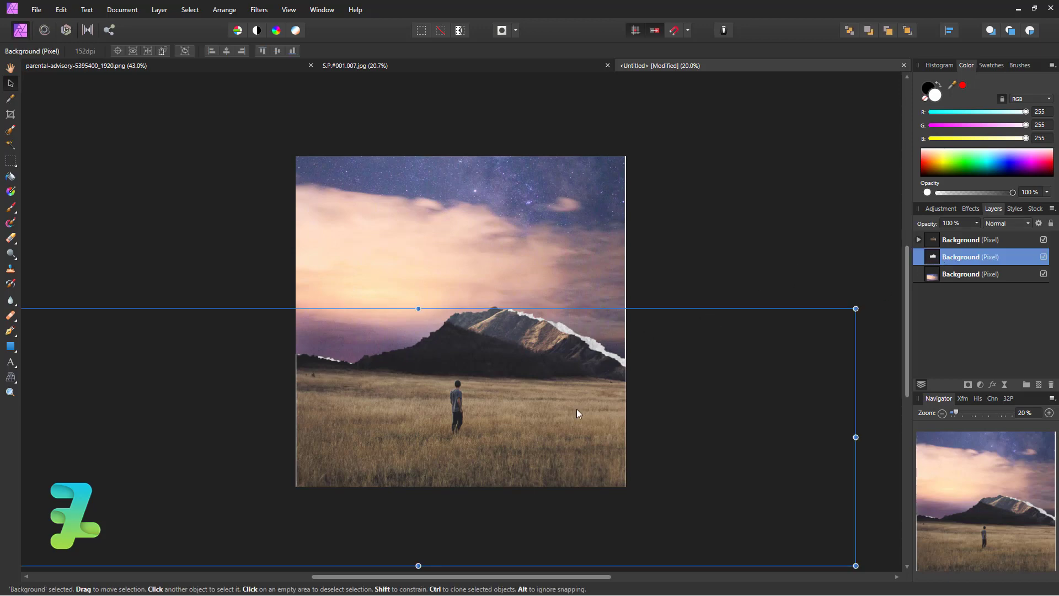
mouse_move(570, 412)
left_mouse_down()
mouse_move(555, 415)
mouse_move(572, 415)
left_mouse_up()
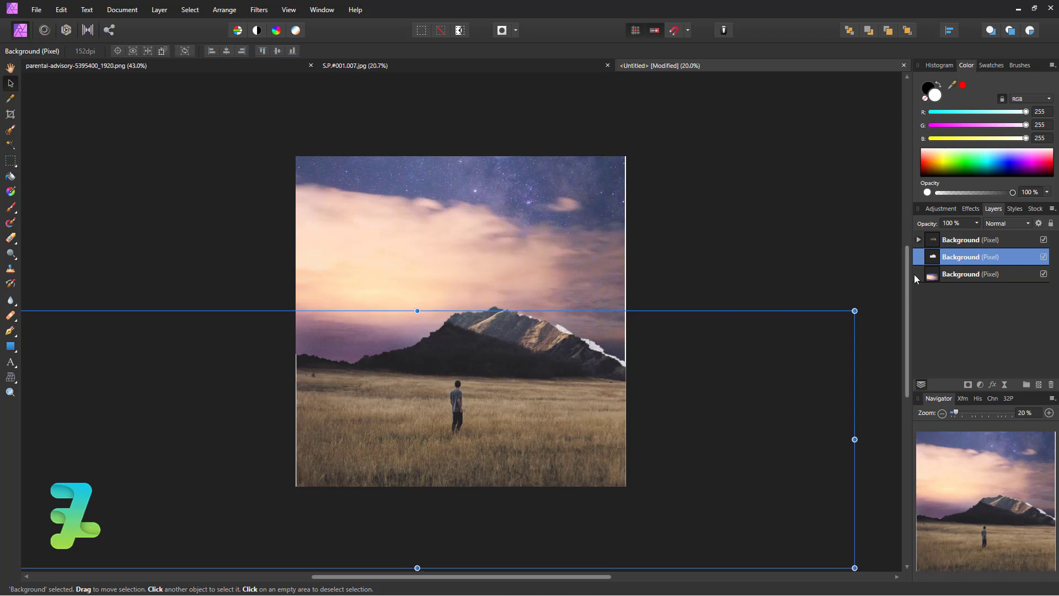
- Duplicate the white torn paper layer twice and shift the copies left to expose torn edges along the mountain's left slope and ridge
key("ctrl+j")
left_click_drag(561, 380, 528, 382)
key("ctrl+j")
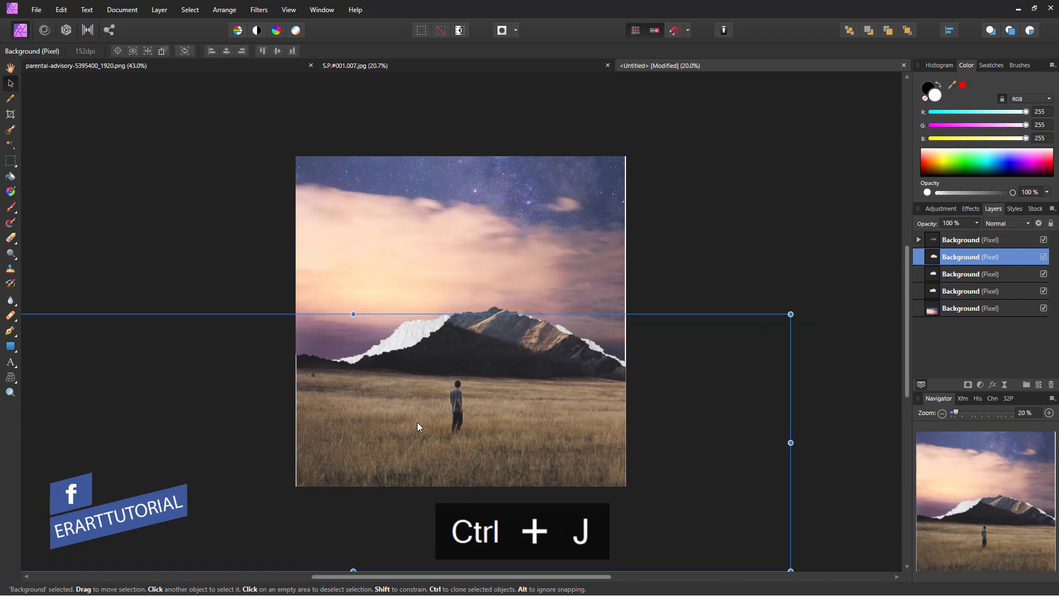
left_click_drag(417, 422, 285, 438)
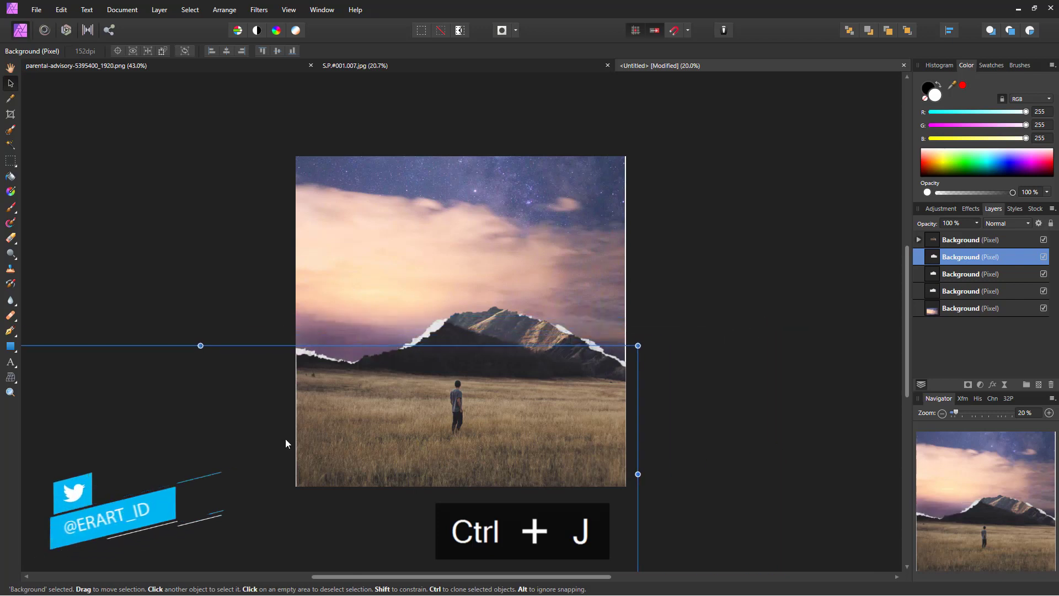
left_click(750, 350)
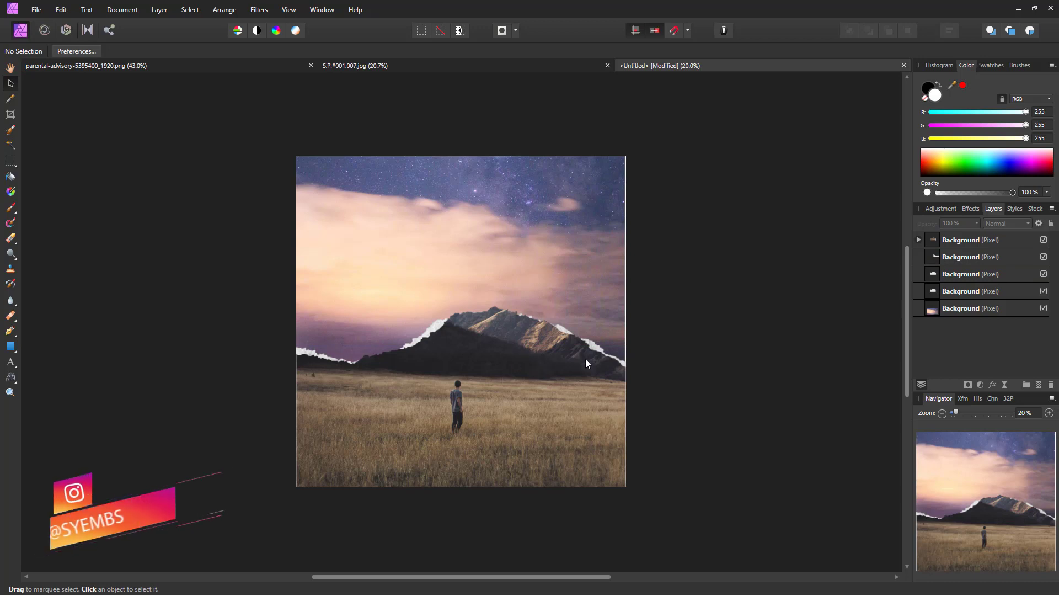
- Add a new pixel layer above all others and fill it with solid black (R 0, G 0, B 0)
left_click(984, 240)
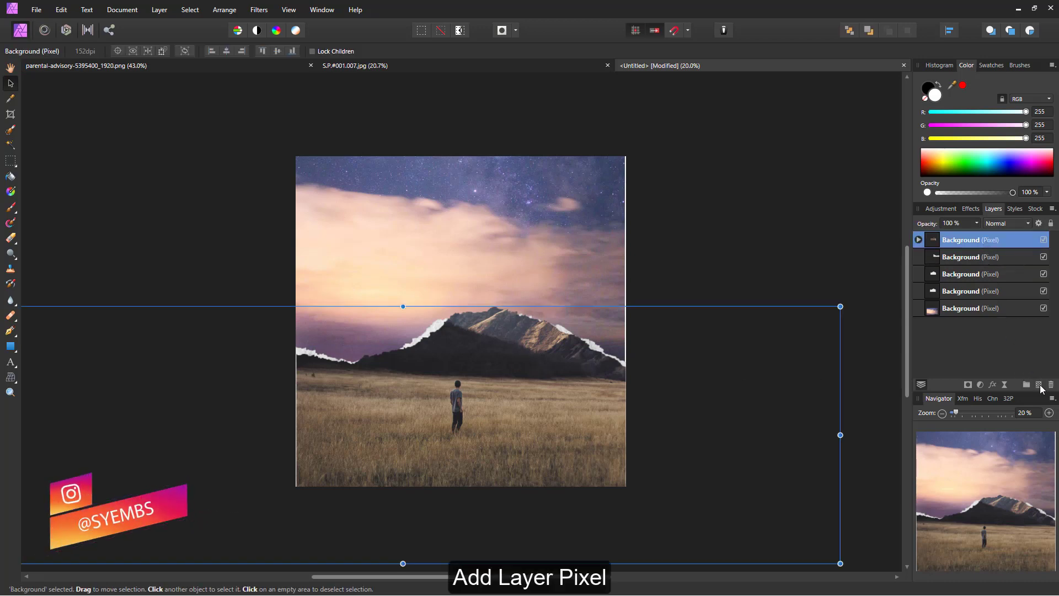
left_click(1039, 385)
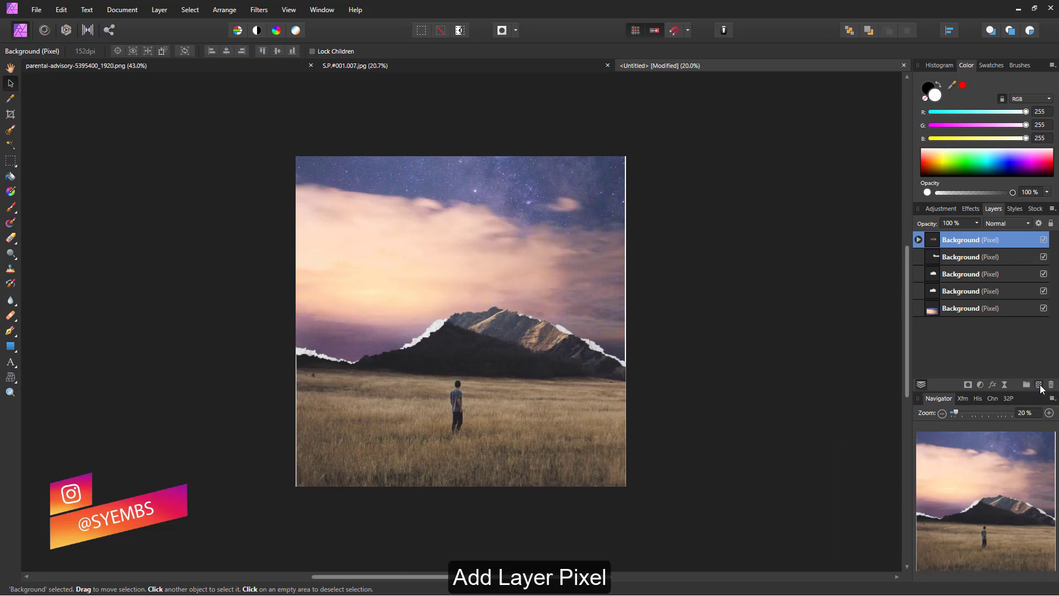
left_click(11, 191)
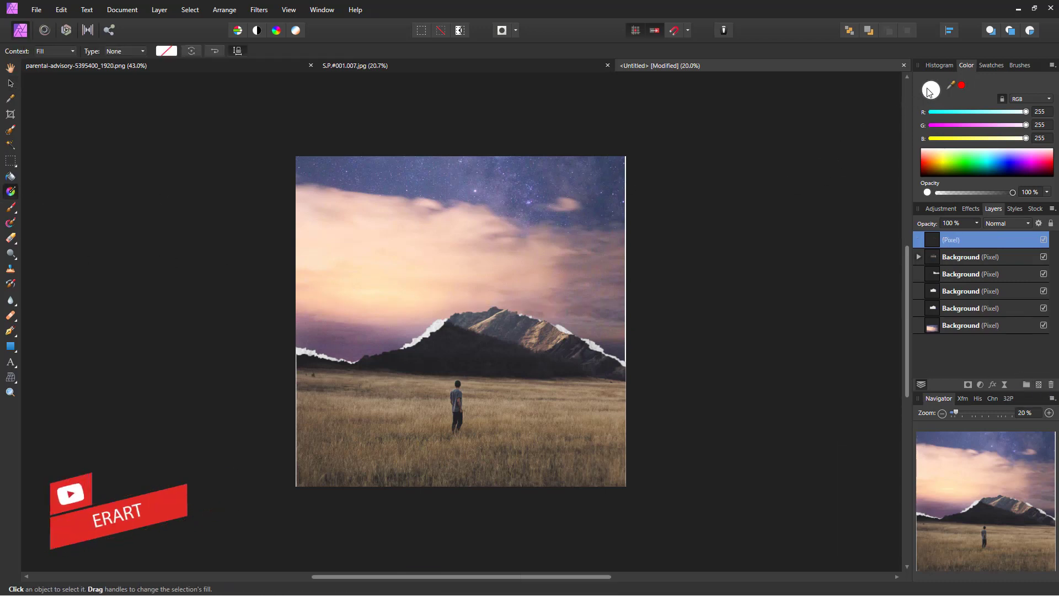
left_click_drag(942, 162, 911, 189)
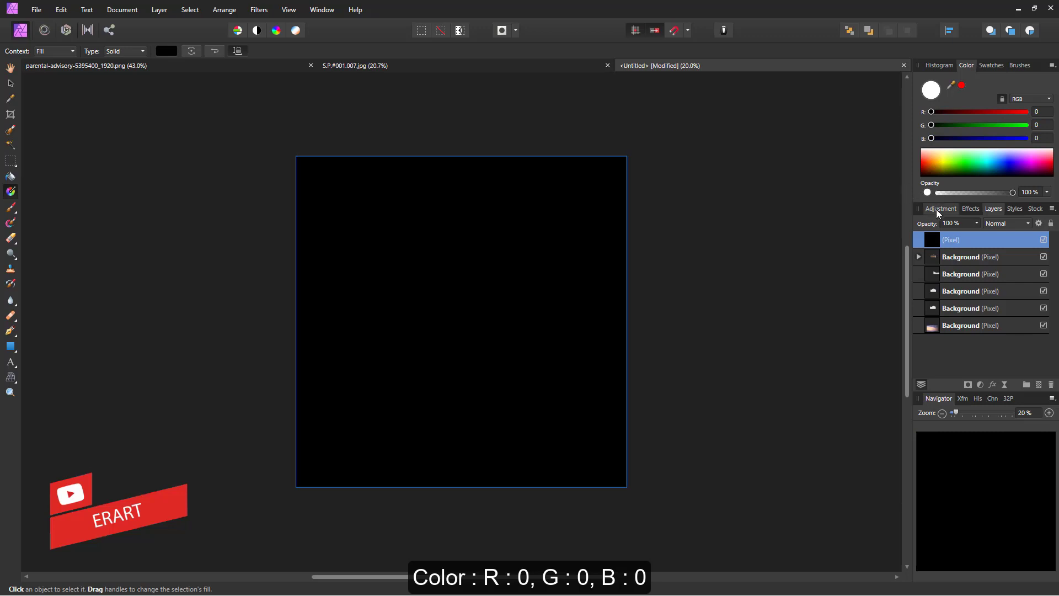
- Set the black layer's blend mode to Normal and its opacity to 25%
left_click(996, 224)
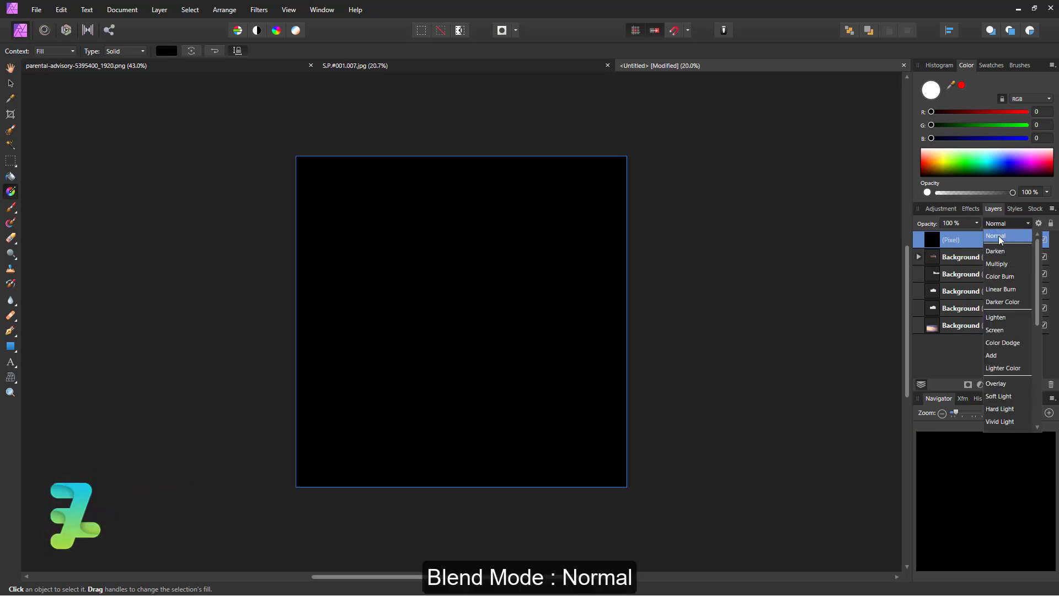
left_click(1000, 239)
left_click(976, 223)
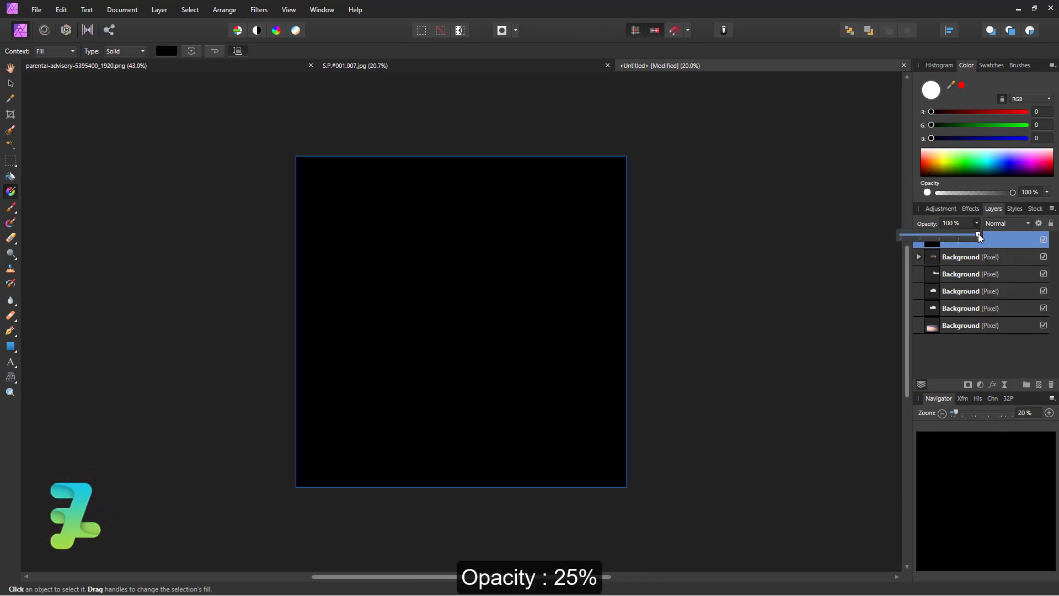
left_click_drag(978, 233, 919, 241)
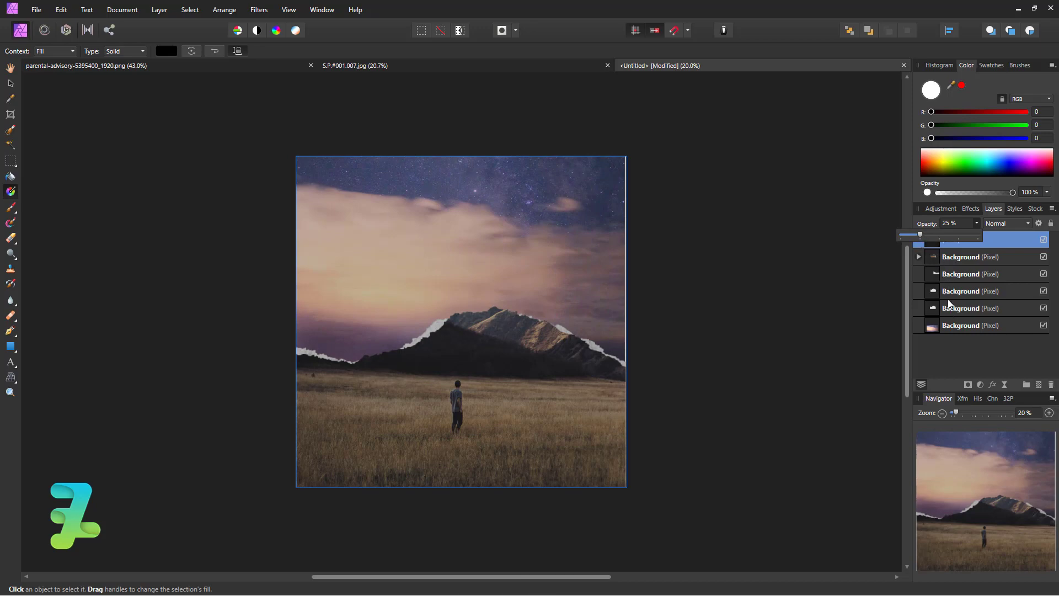
- Add a Vibrance adjustment above the top torn paper layer with vibrance 68% and saturation 29%
left_click(930, 257)
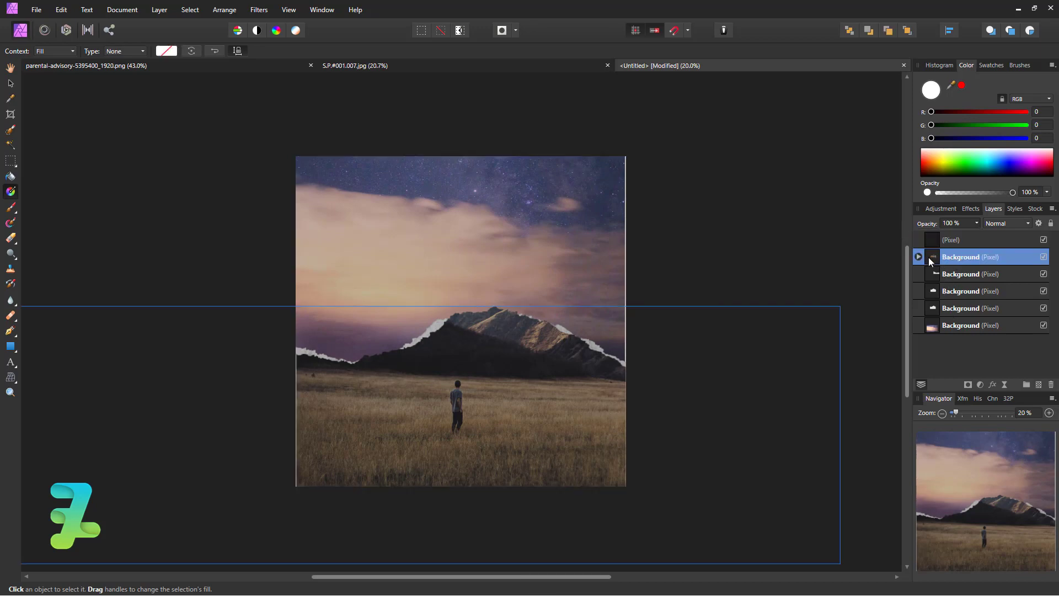
left_click(980, 384)
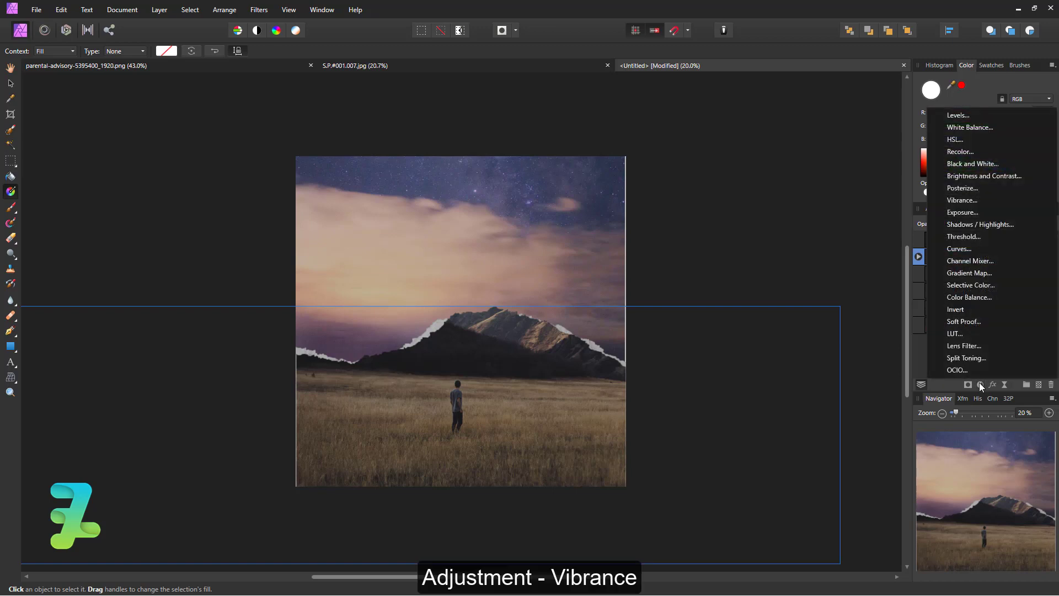
left_click(972, 201)
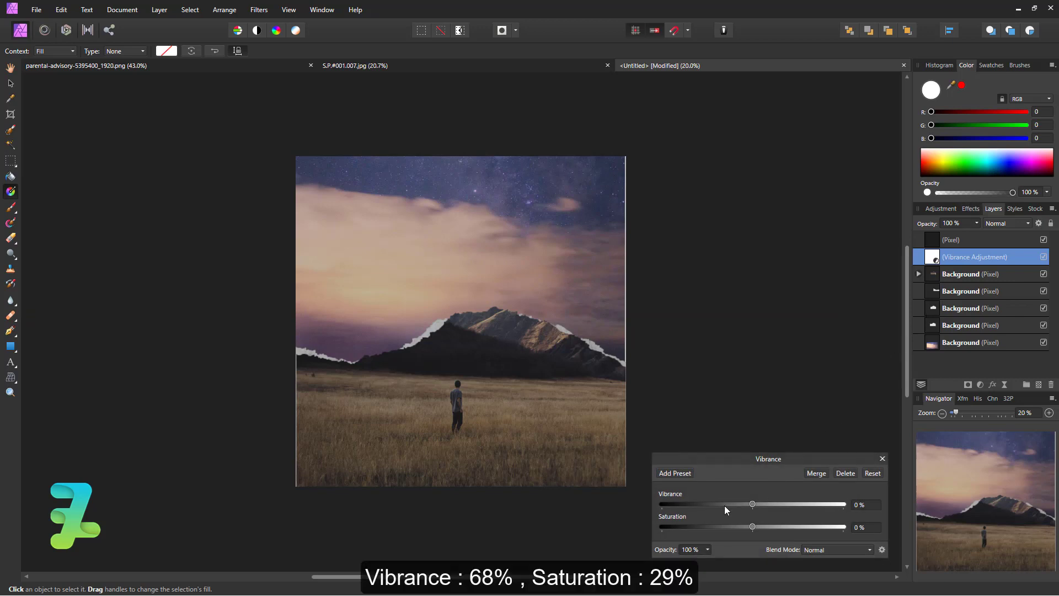
left_click_drag(728, 505, 809, 521)
left_click(881, 458)
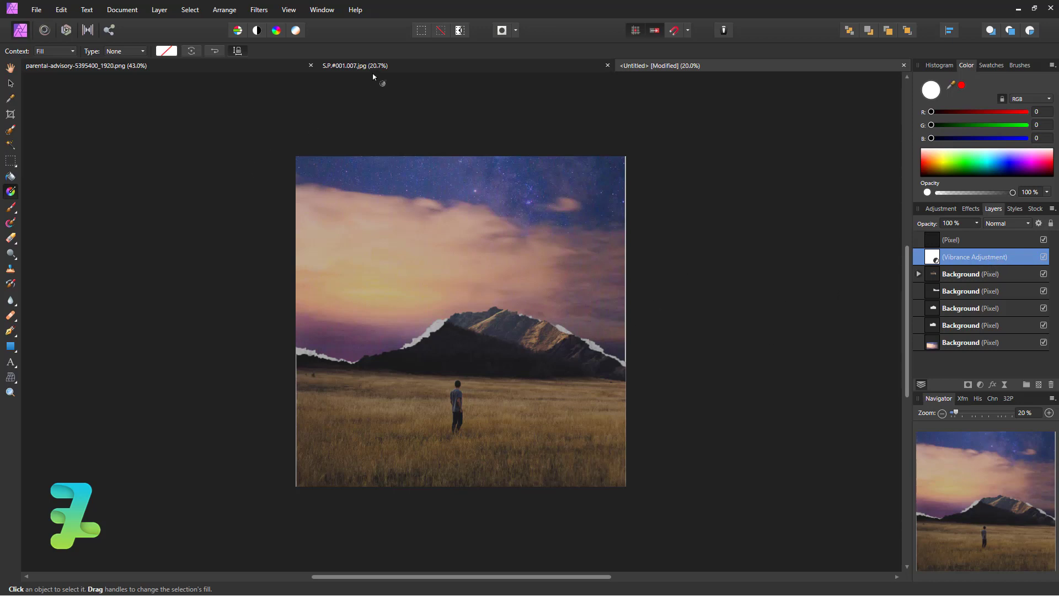
- Start an art text object in the sky above the mountain using the COBRE font, UNIQUE style, at 96 pt
left_click(12, 364)
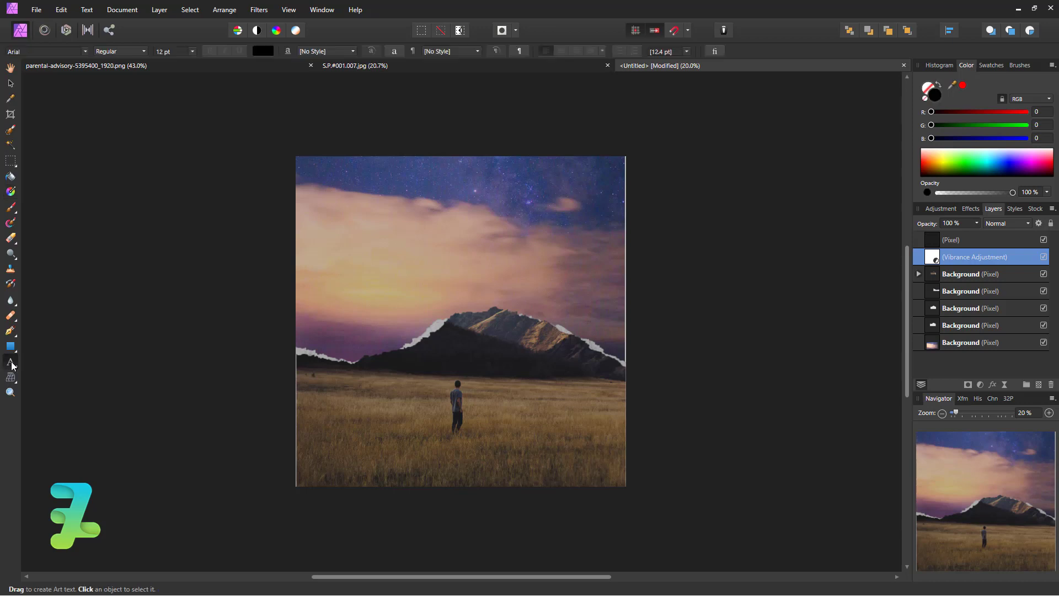
left_click(84, 53)
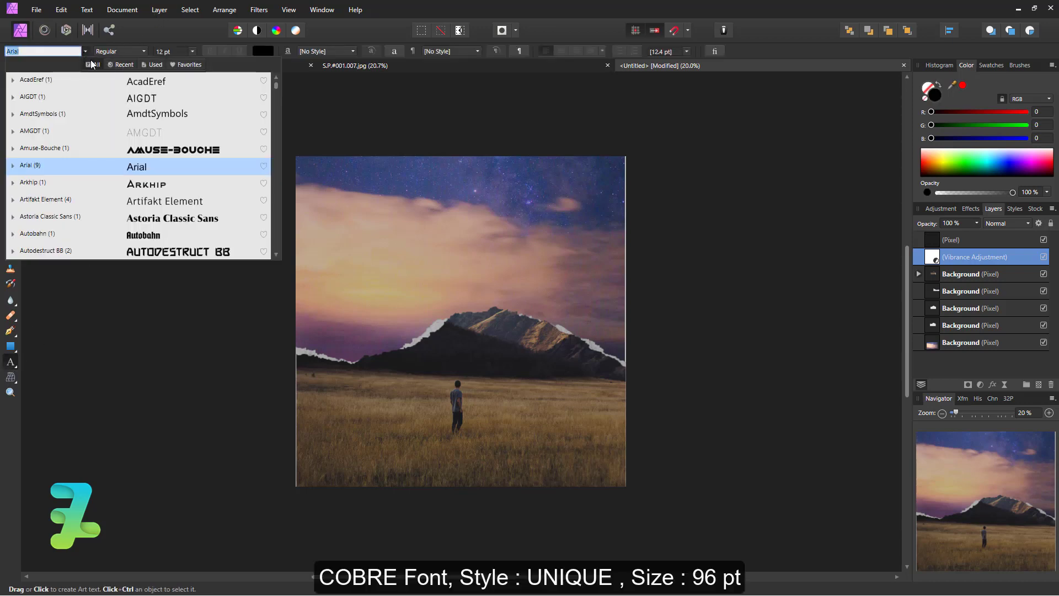
scroll(84, 219, "down", 1)
scroll(84, 221, "down", 1)
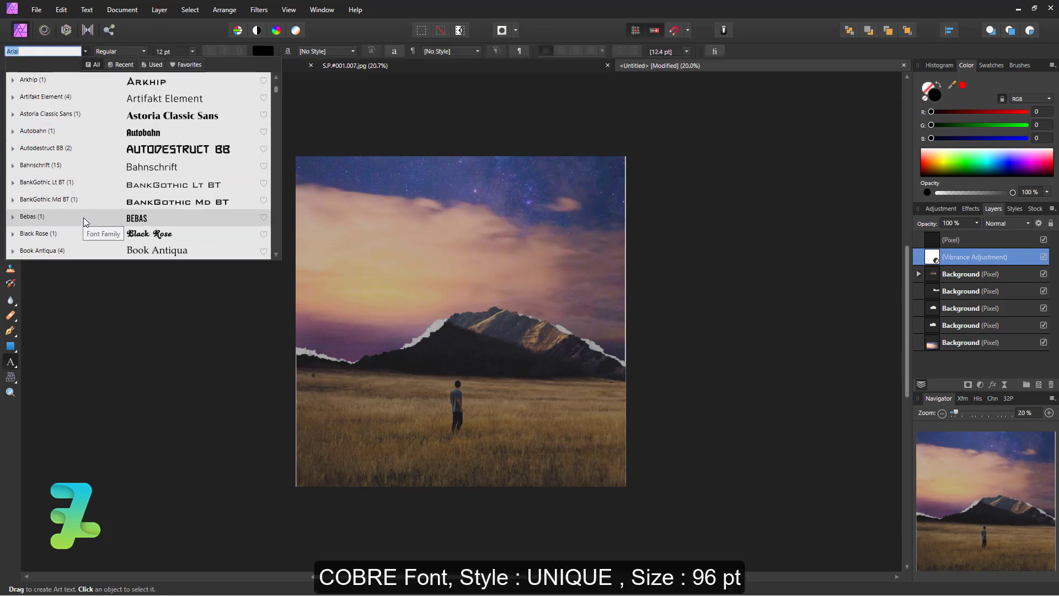
scroll(83, 221, "down", 5)
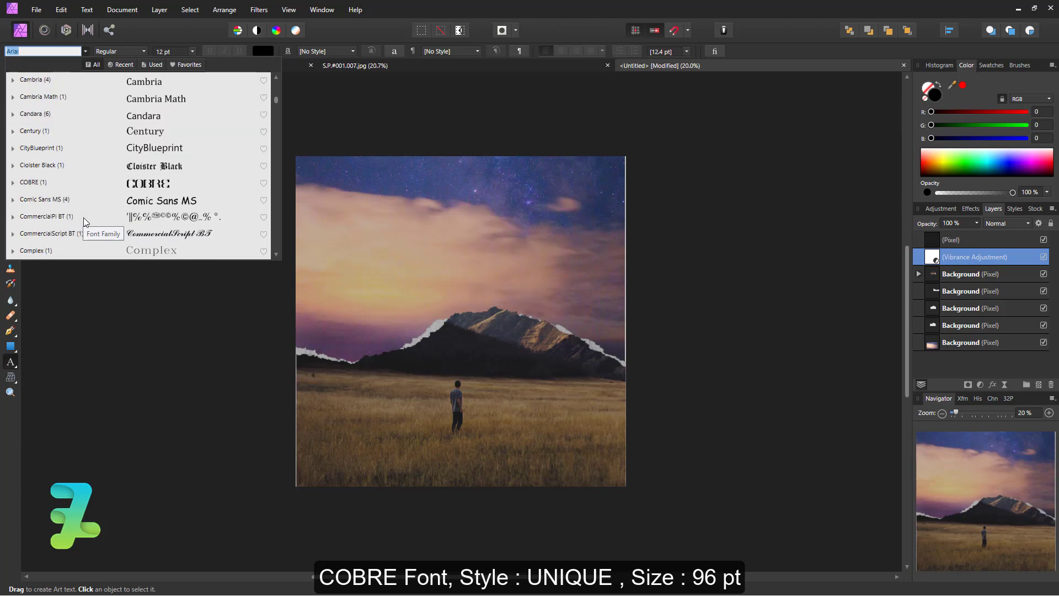
scroll(83, 217, "down", 1)
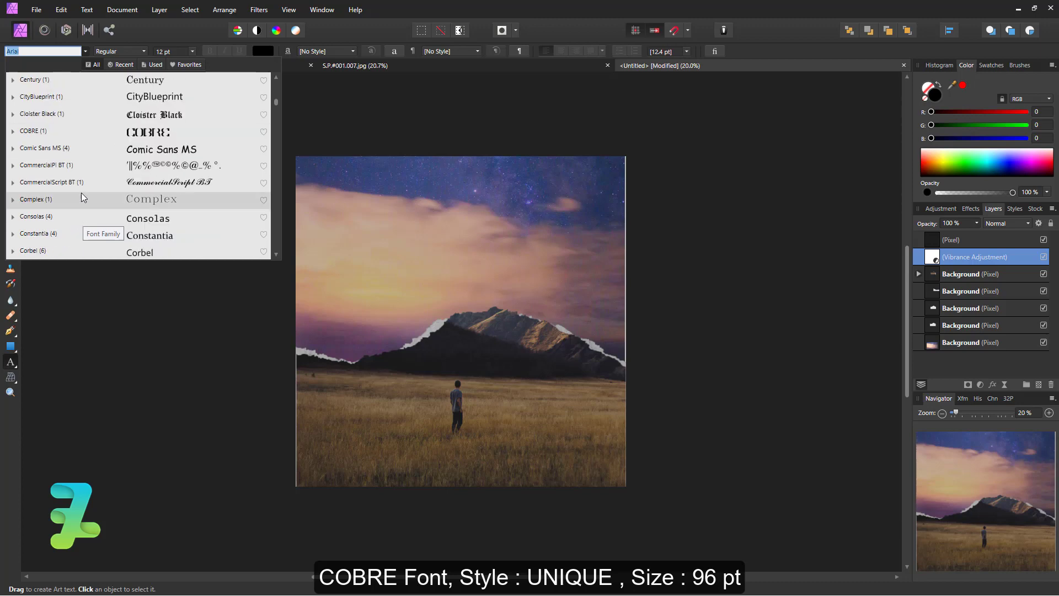
left_click(45, 135)
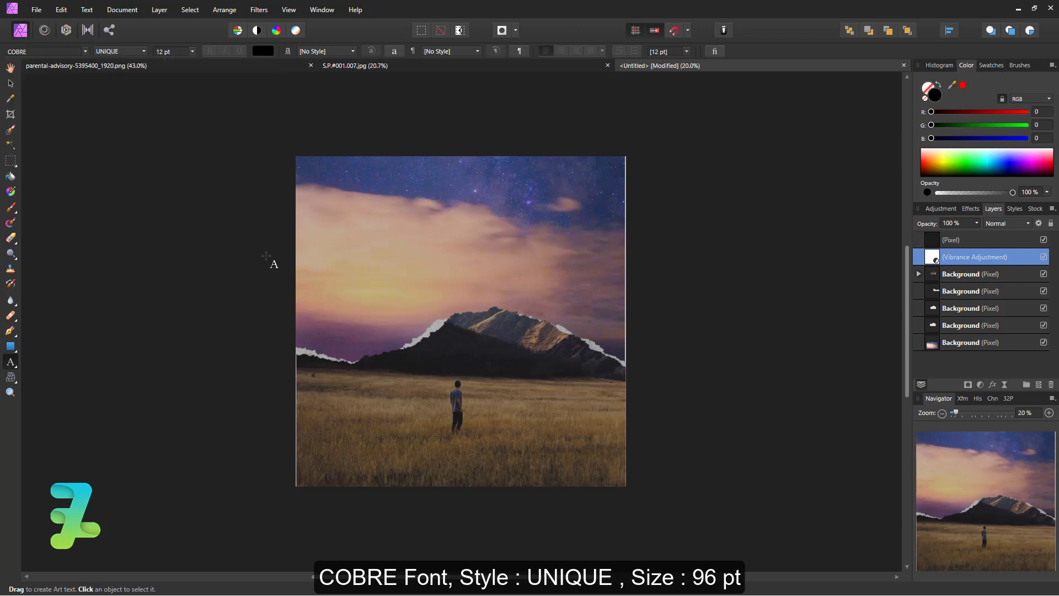
left_click(370, 299)
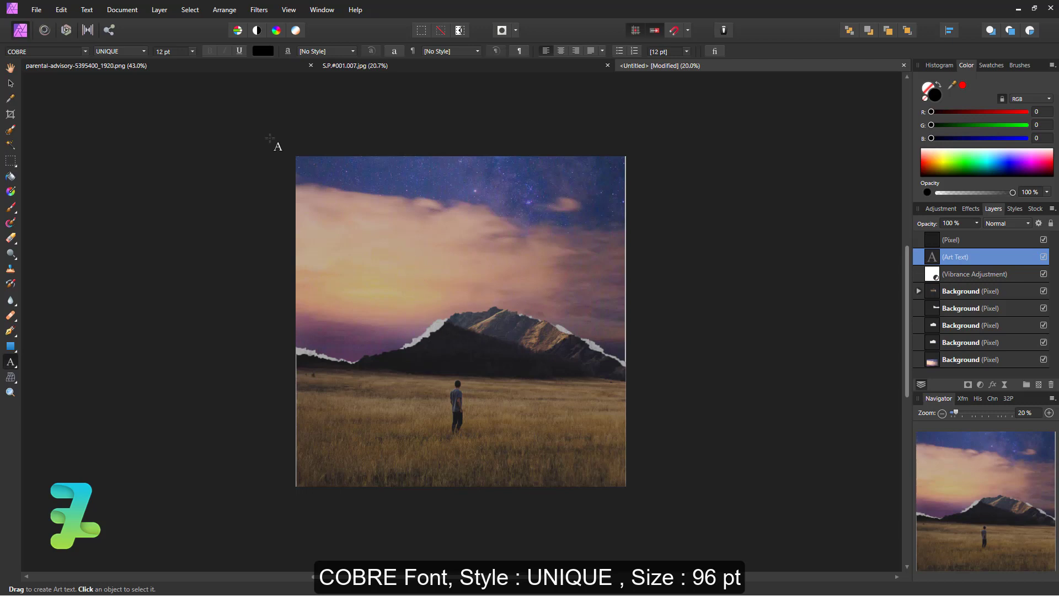
left_click(192, 51)
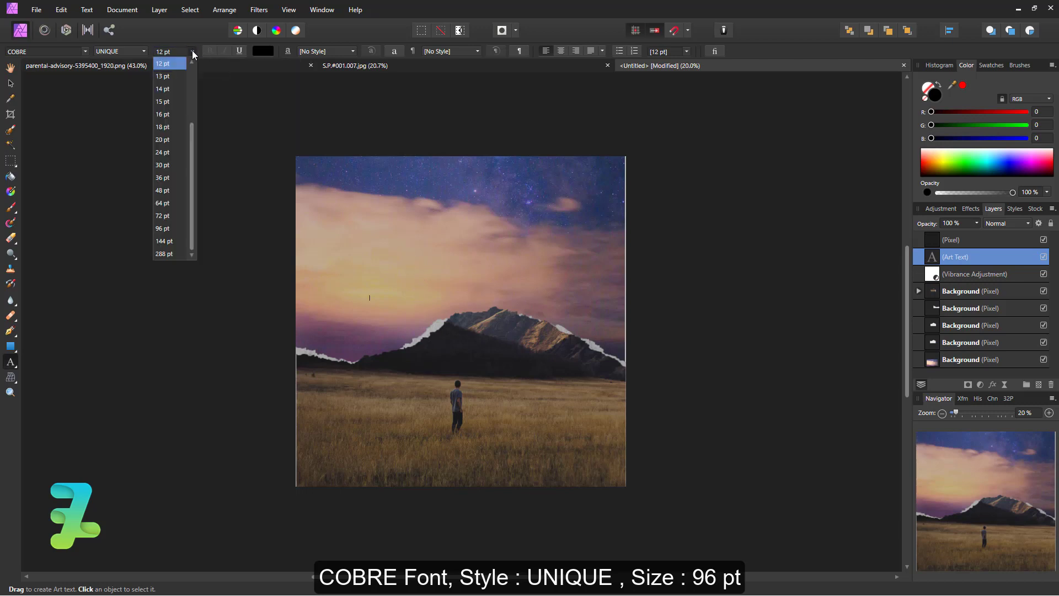
left_click(173, 228)
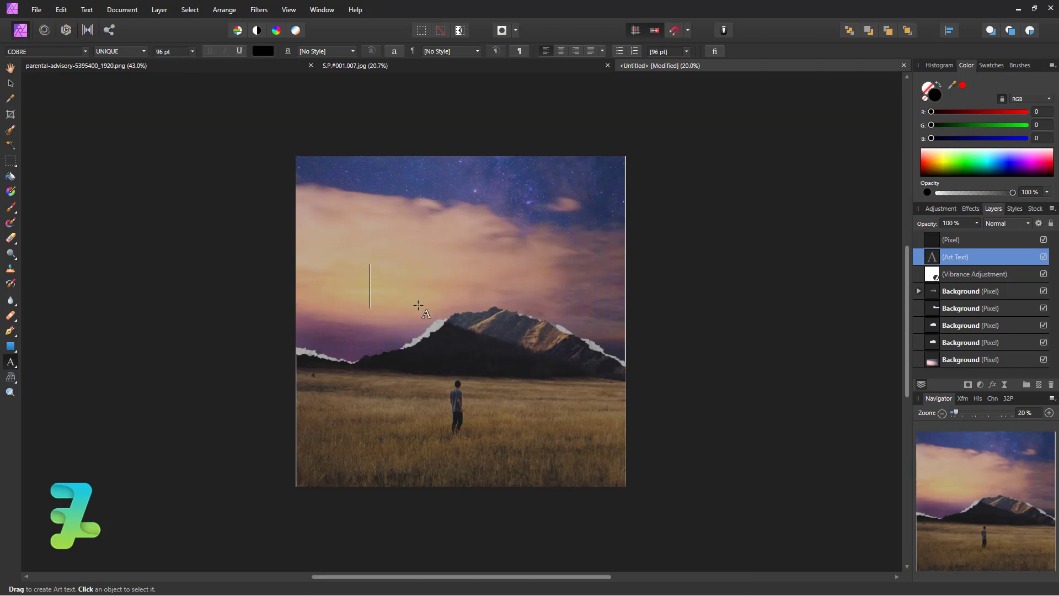
- Enter the letter S as placeholder text and colour it white (R 255, G 255, B 255)
type("S")
key("ctrl+a")
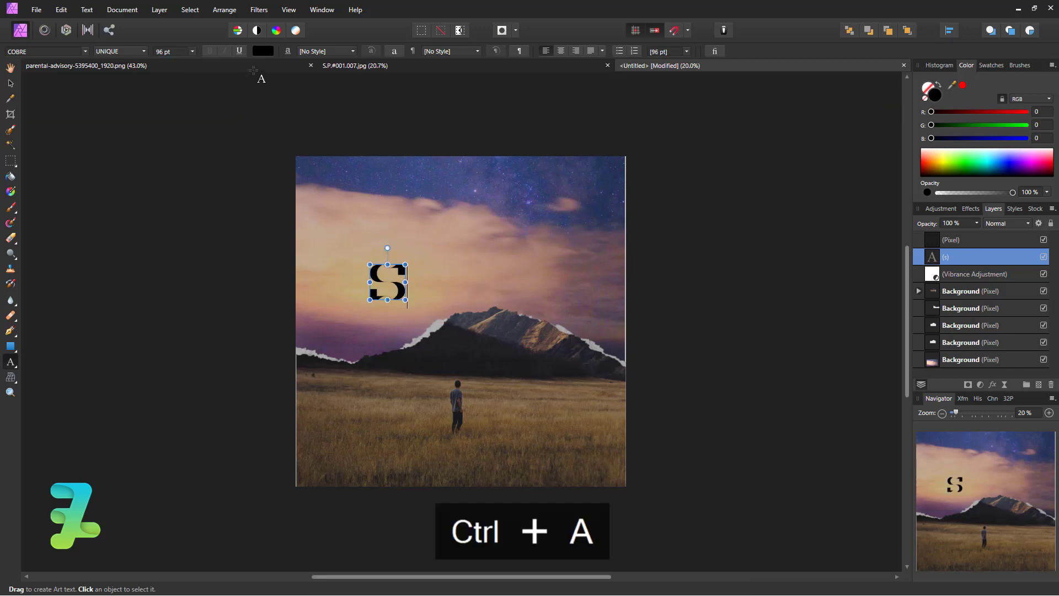
left_click(261, 54)
left_click_drag(210, 177, 163, 140)
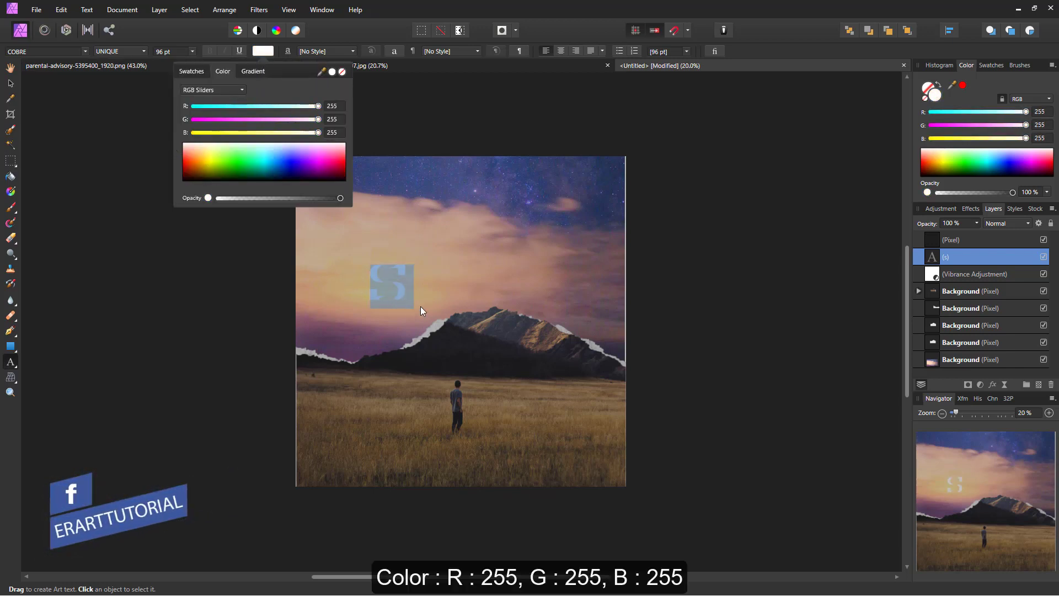
key("Escape")
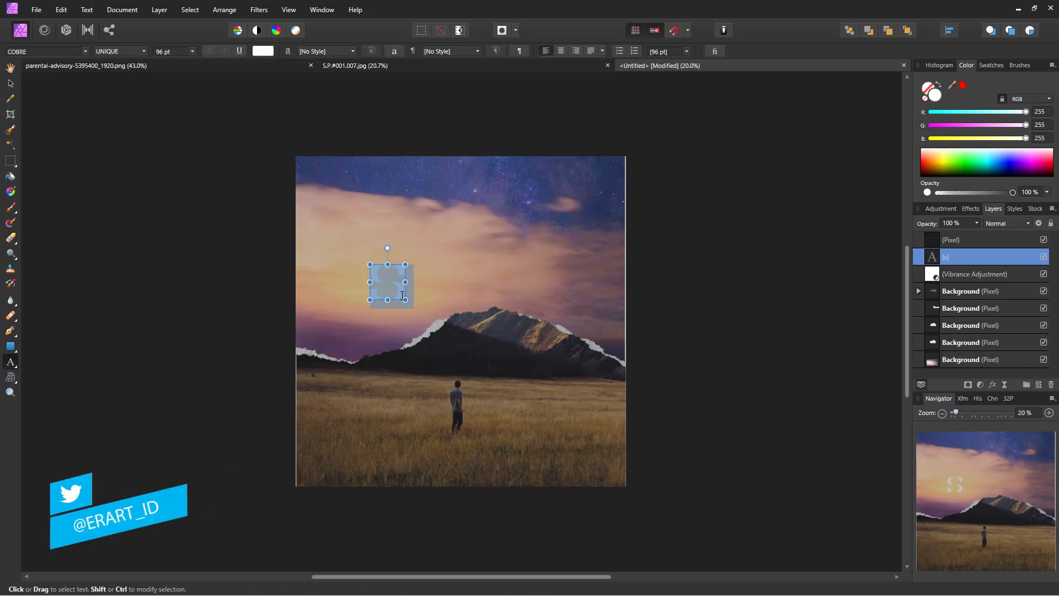
- Replace the placeholder letter with the title "holiday?" and finish editing the text
double_click(403, 298)
type("H")
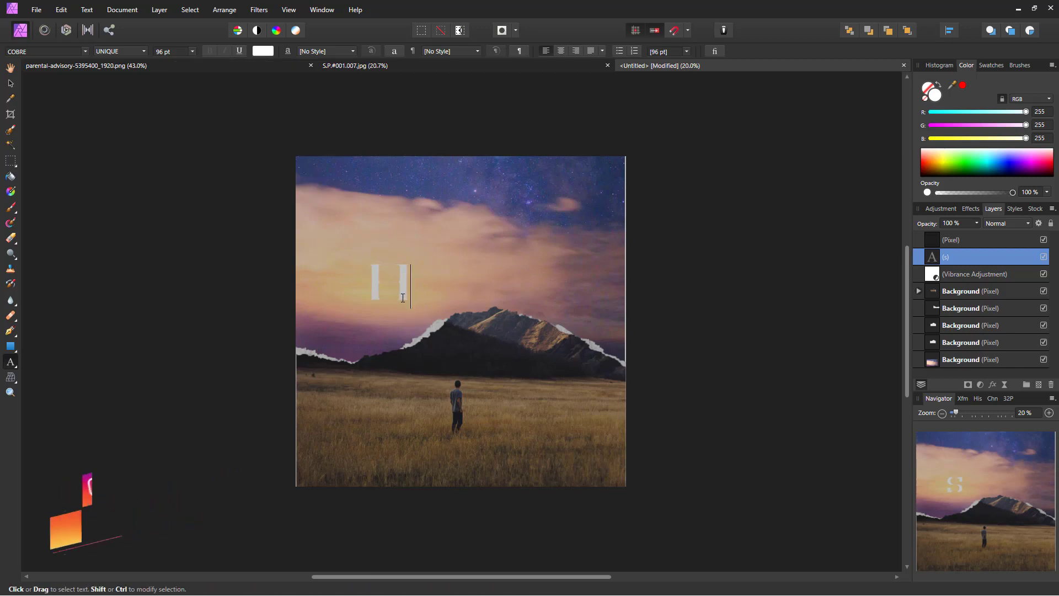
type("Oliday")
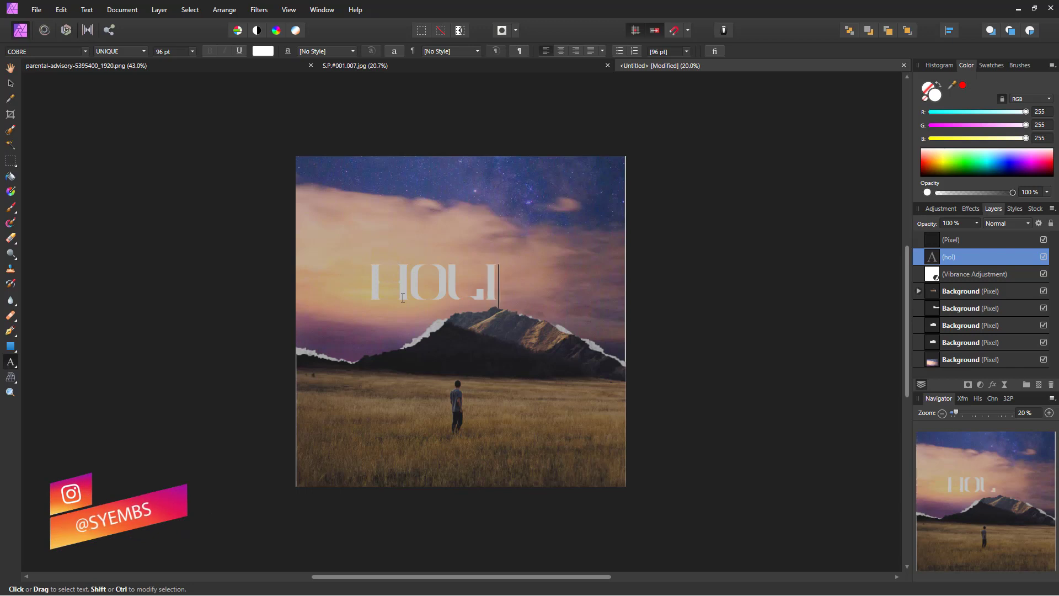
type("?")
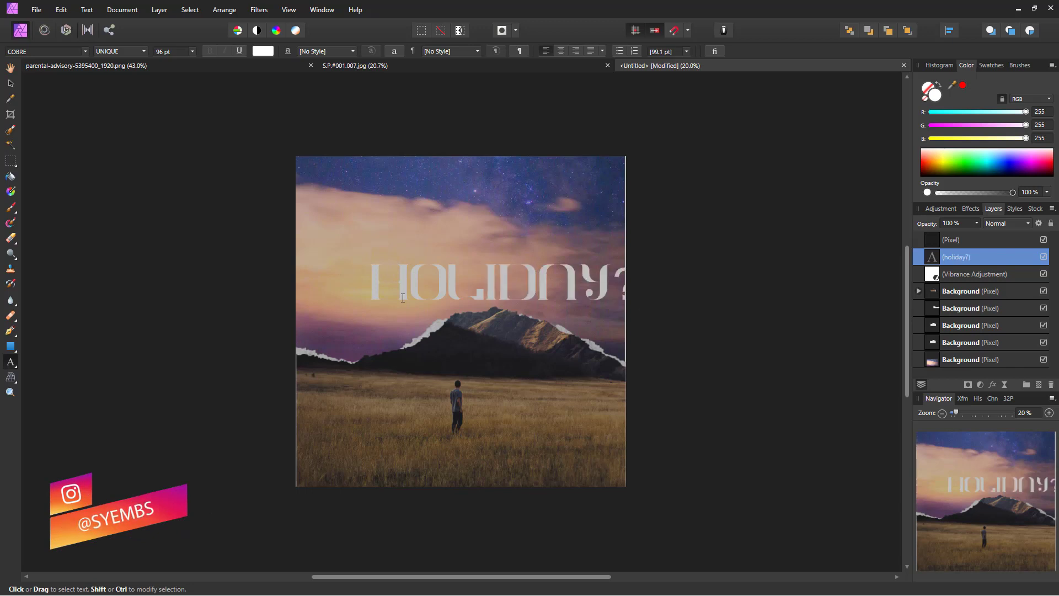
key("Escape")
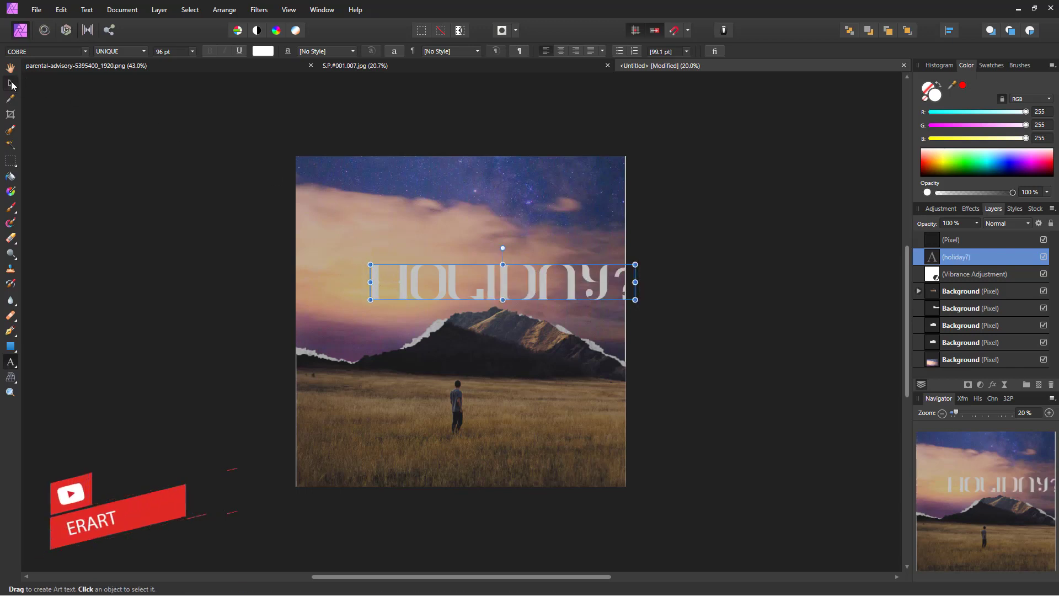
- Bring the "holiday?" text layer to the top of the layer stack and move the title down over the mountain peak
key("v")
left_click_drag(936, 257, 941, 233)
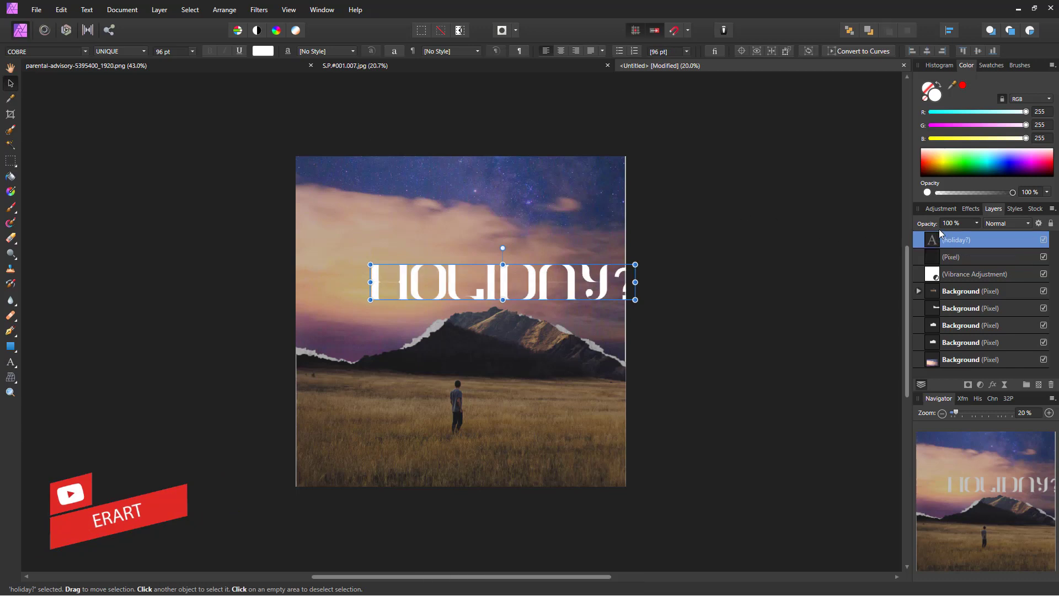
left_click_drag(525, 282, 491, 316)
- Remove the question mark so the title reads "holiday", and finish editing the text
double_click(928, 240)
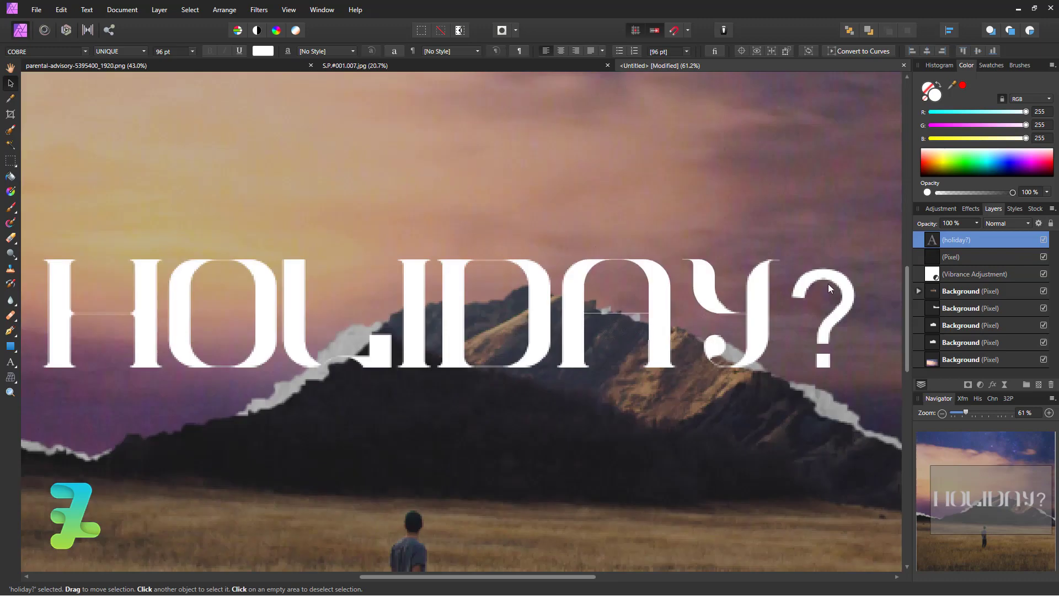
double_click(764, 313)
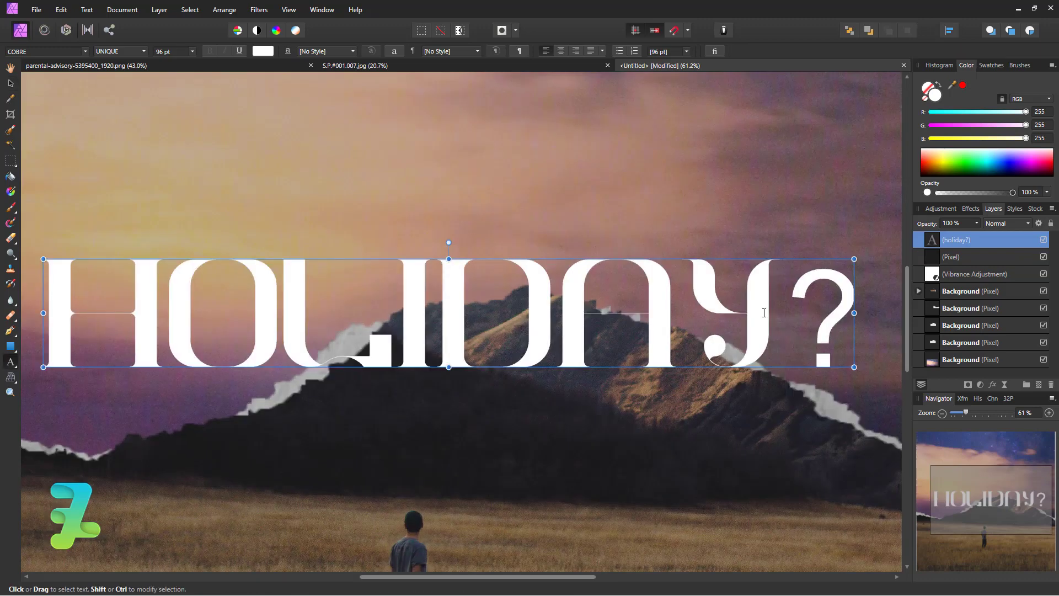
key("Delete")
key("ctrl+minus")
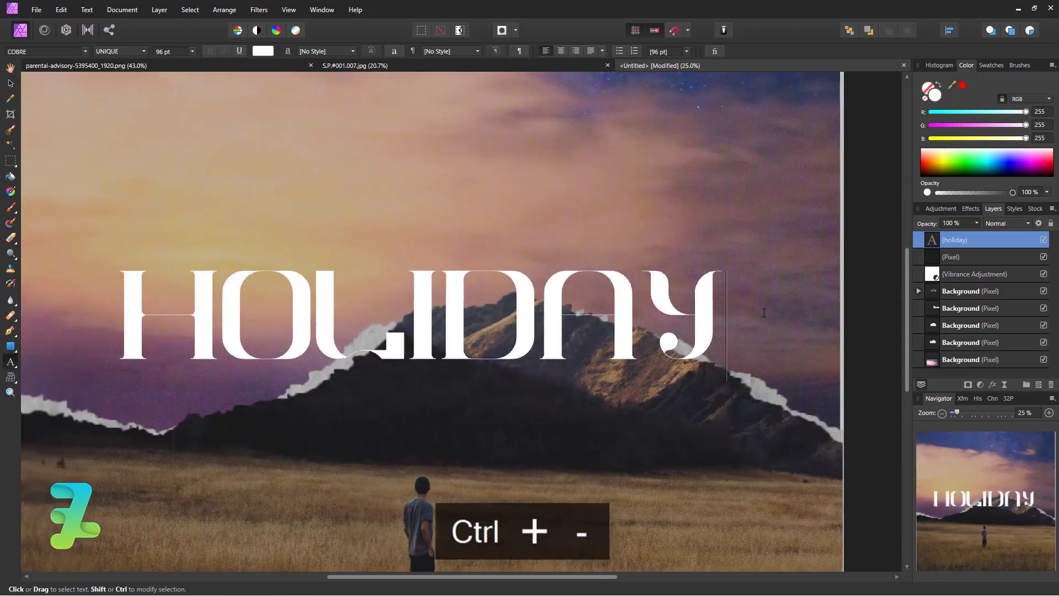
key("Escape")
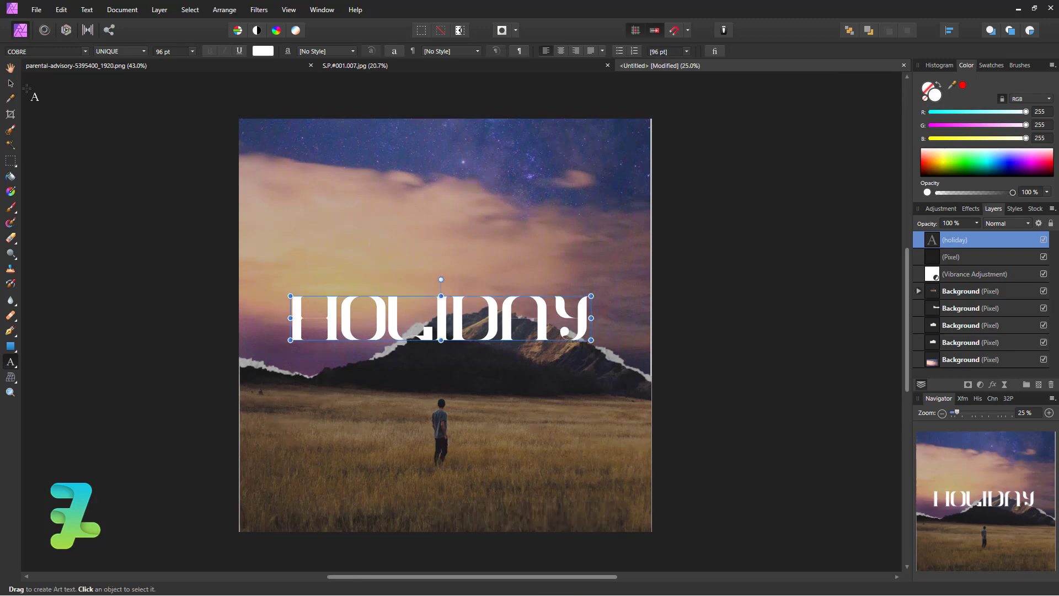
- Centre the "holiday" title horizontally and vertically on the whole canvas, and clear the selection
key("v")
key("ctrl+a")
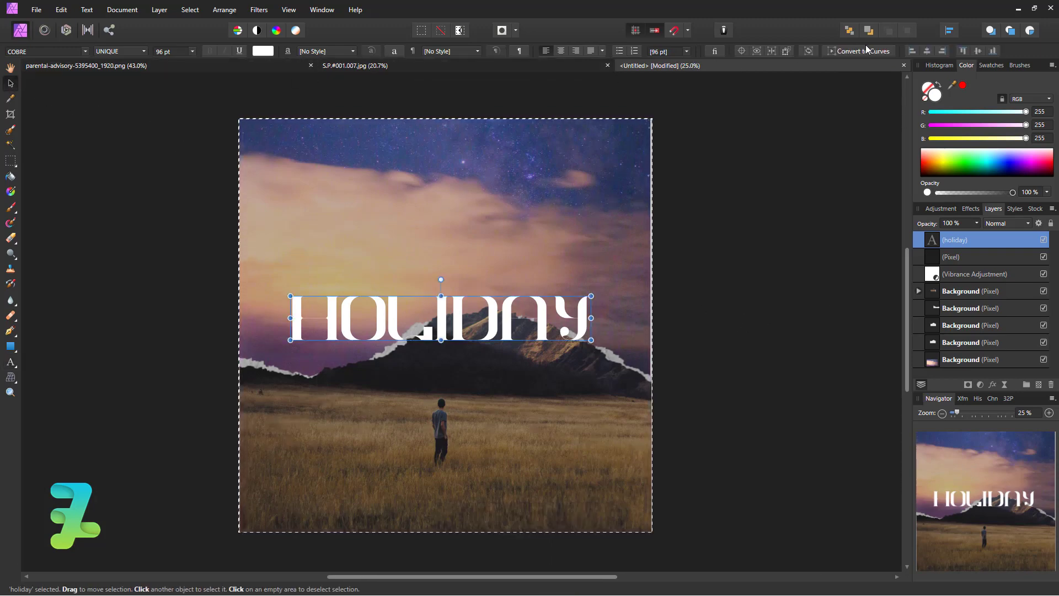
left_click(927, 51)
left_click(976, 51)
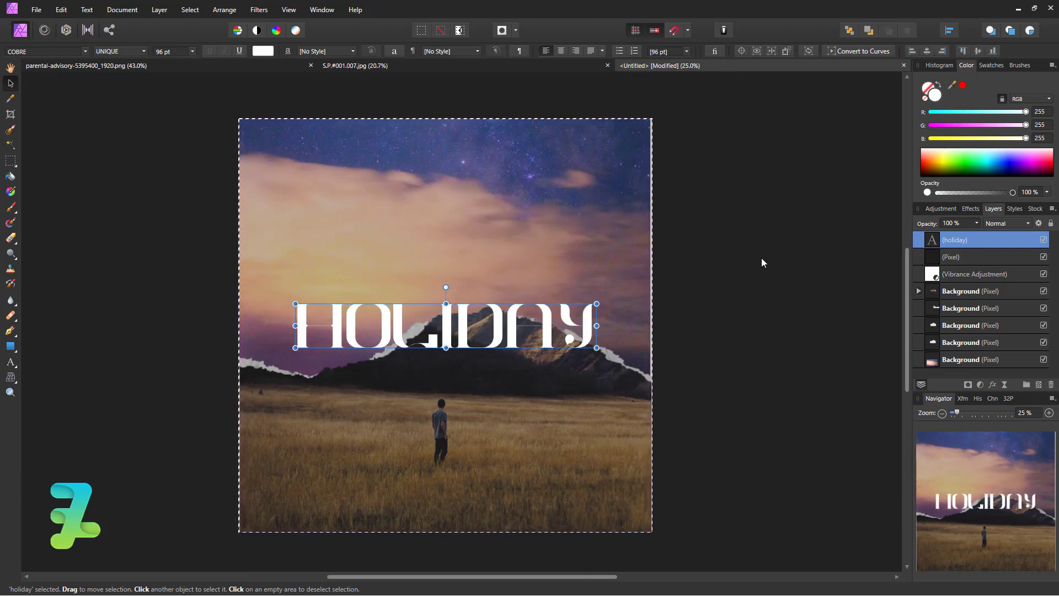
key("ctrl+d")
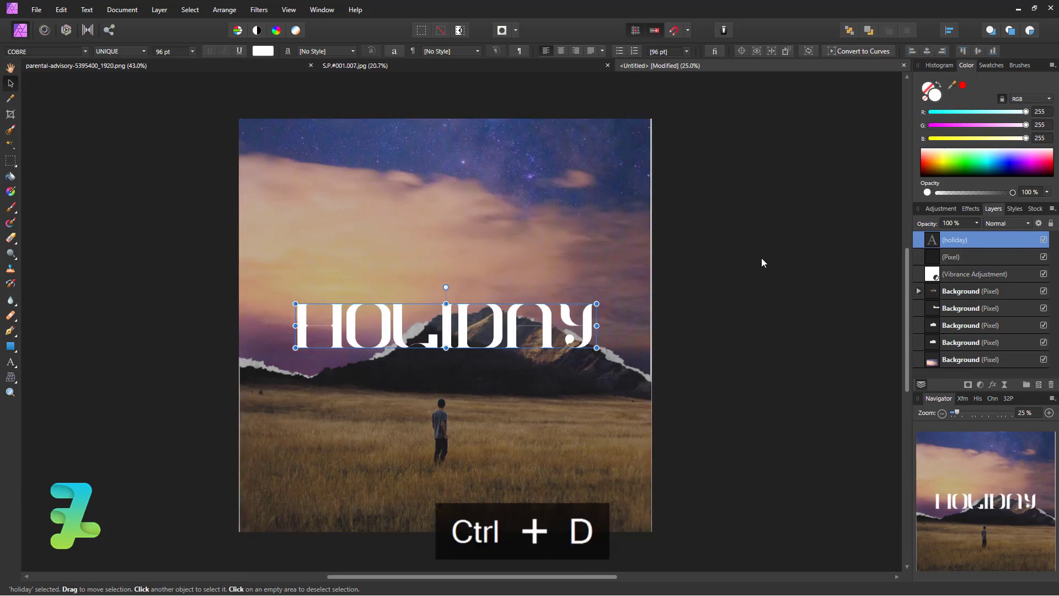
- Add a new art text object reading "Mountain" below the "holiday" title
left_click(10, 362)
left_click(366, 384)
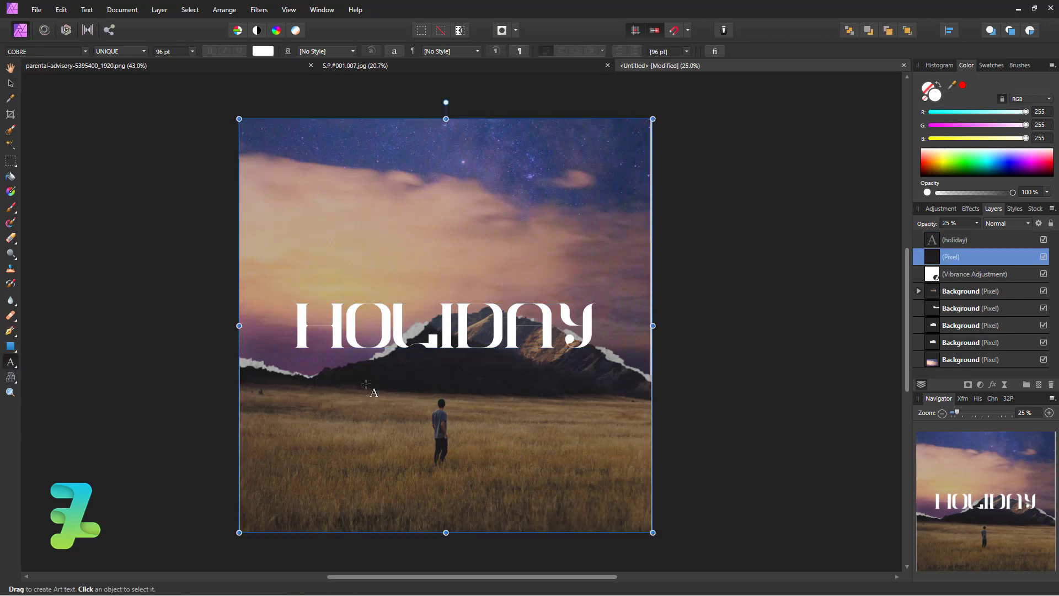
left_click(357, 408)
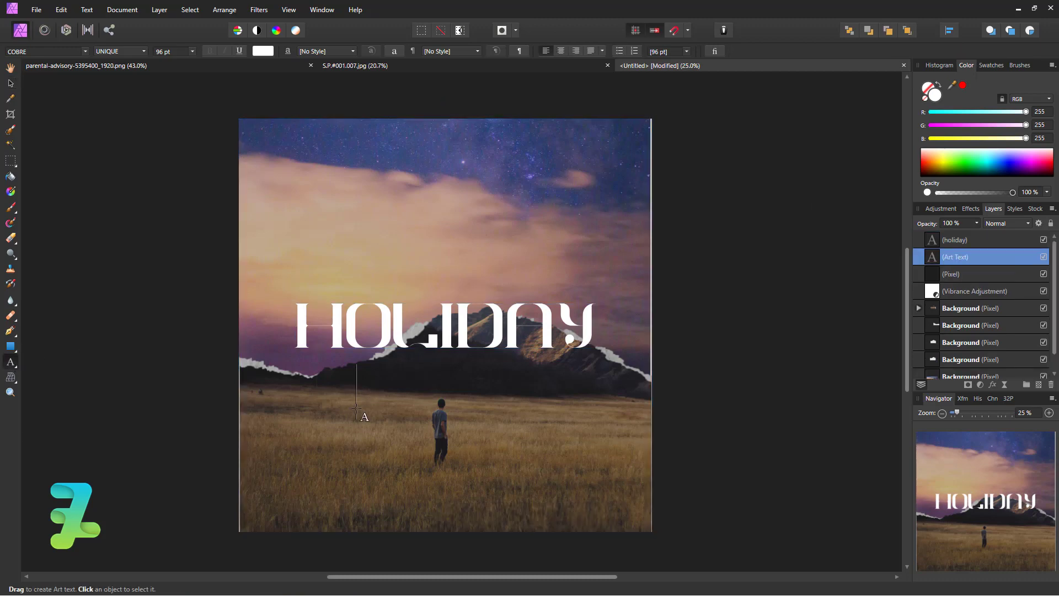
type("MOuntain")
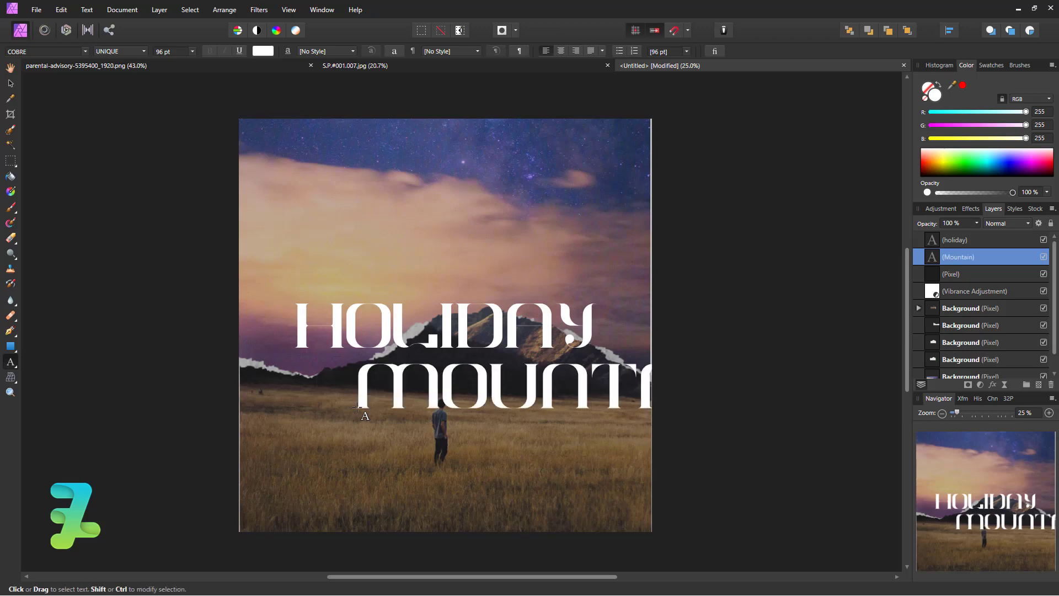
- Set the size of the whole "Mountain" text to 18 pt
key("ctrl+a")
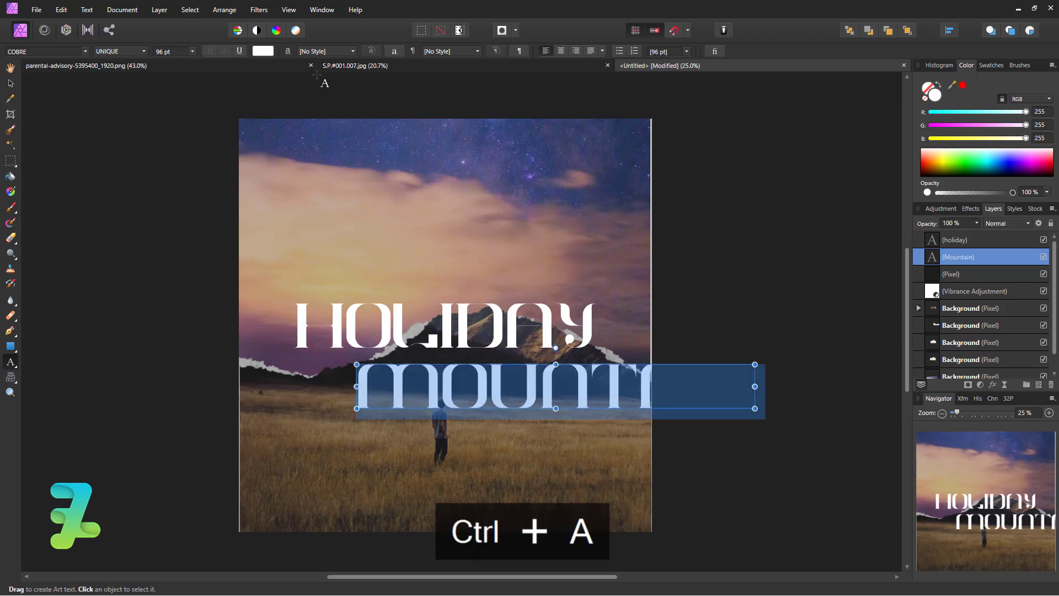
left_click(192, 51)
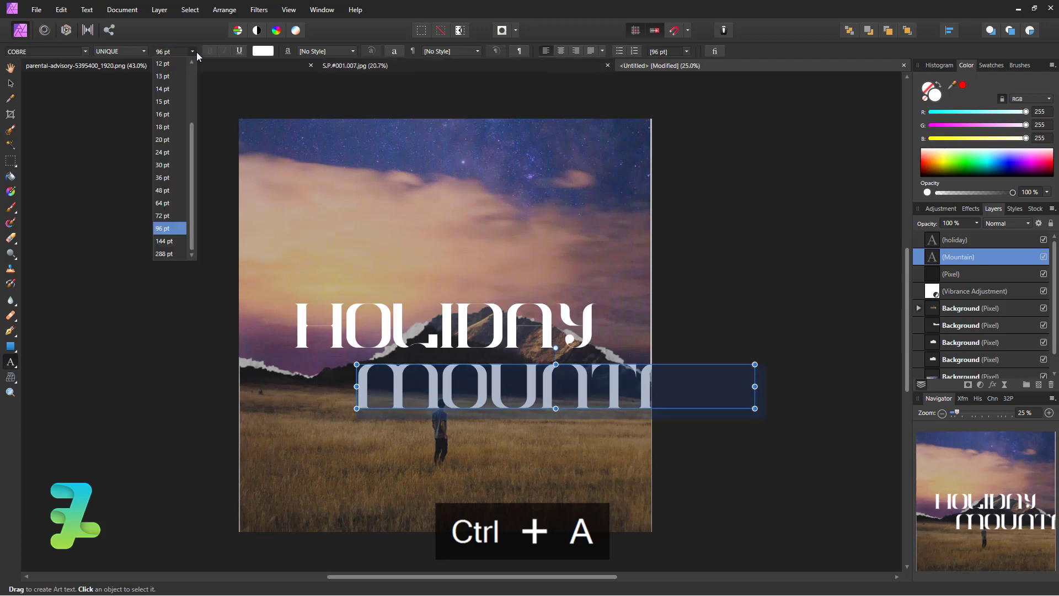
left_click(172, 127)
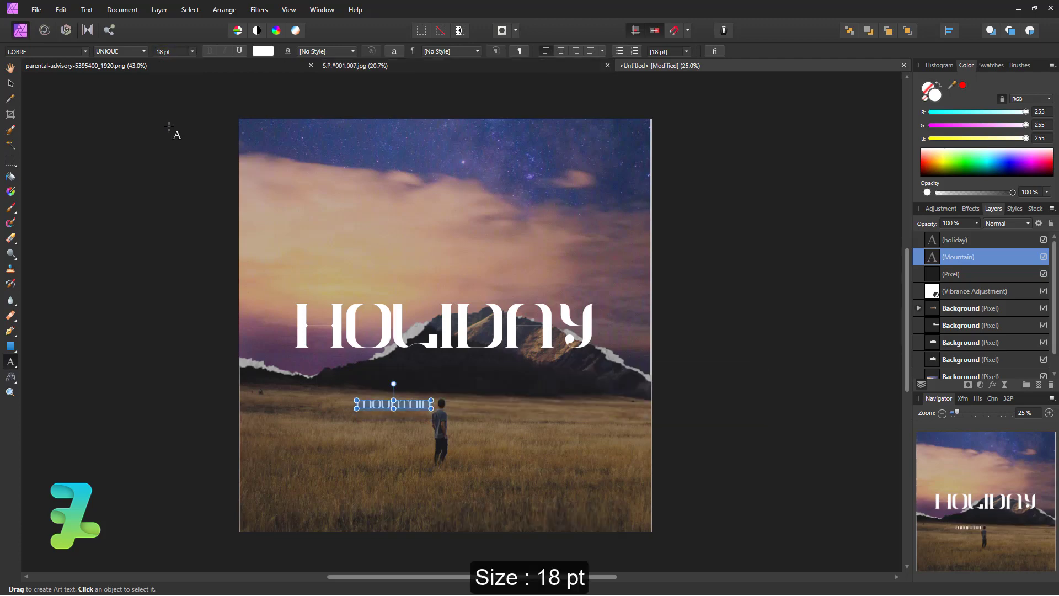
- Move the "Mountain" subtitle directly under the title and centre it horizontally on the canvas
left_click(9, 83)
left_click_drag(377, 408, 438, 365)
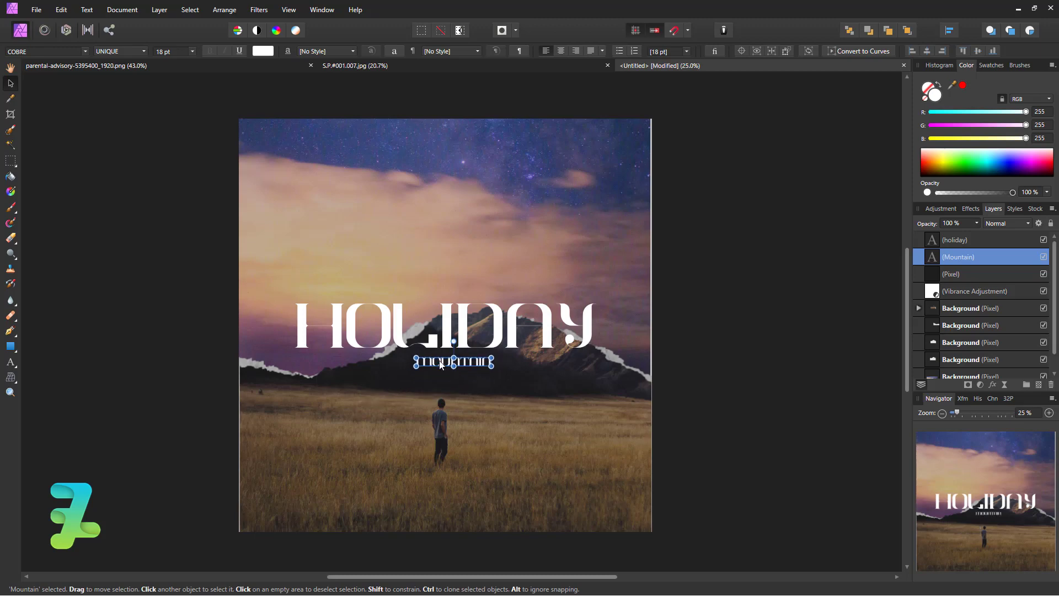
key("ctrl+a")
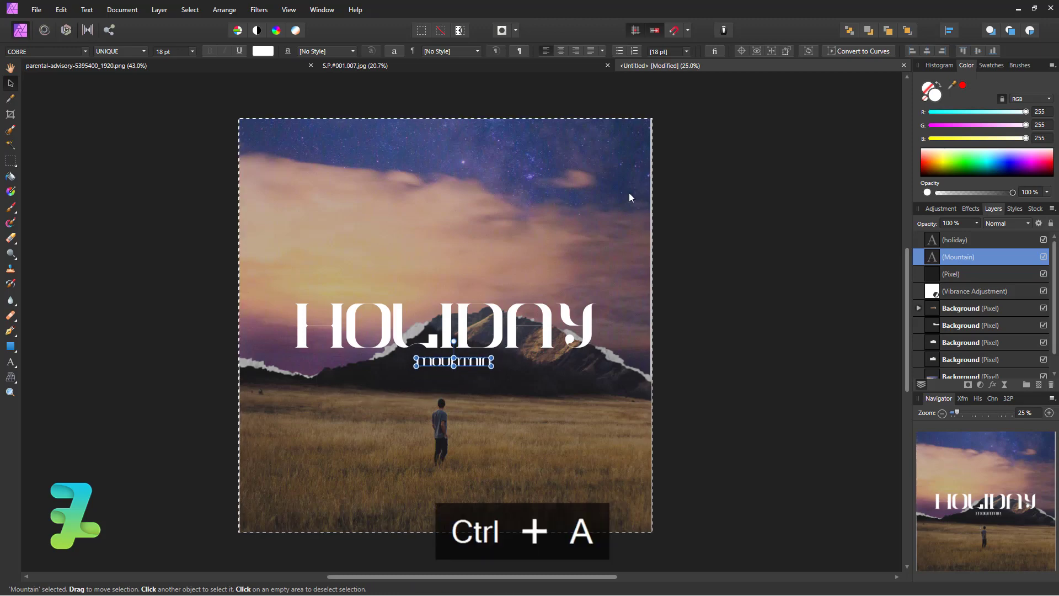
left_click(927, 51)
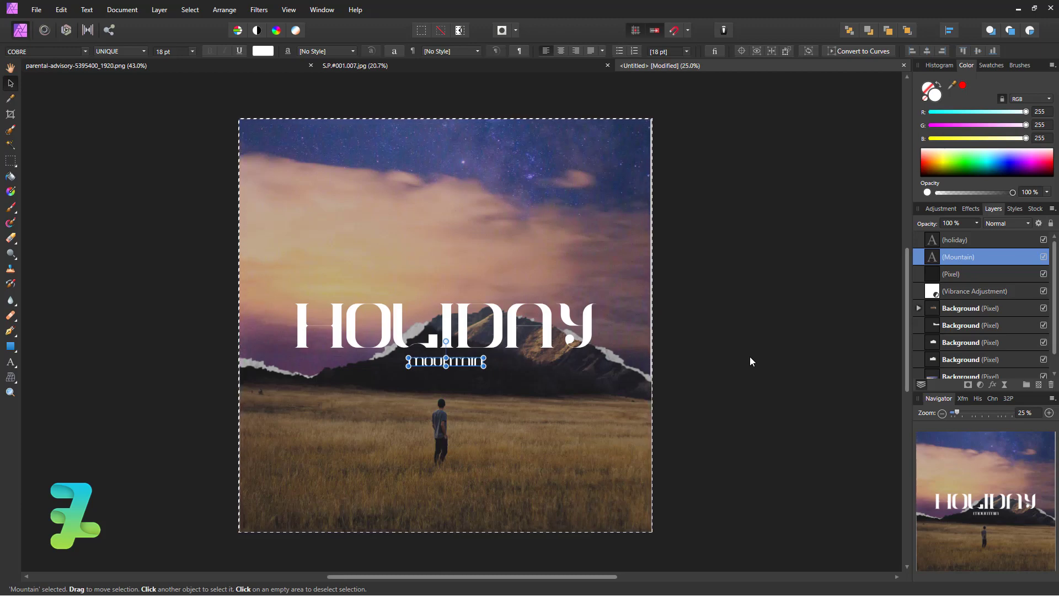
key("ctrl+d")
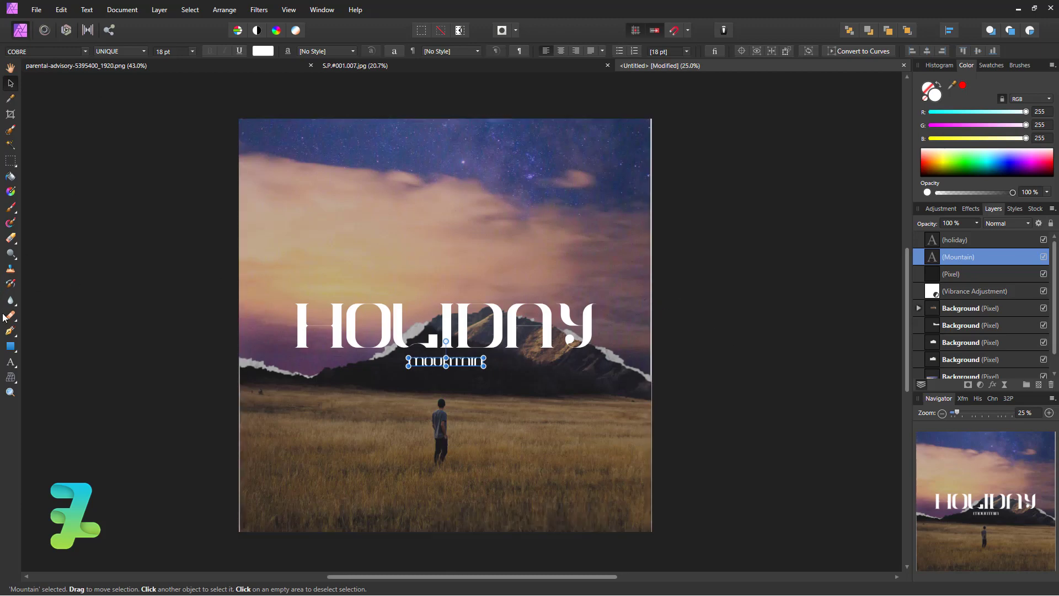
- Add a new art text object reading "TORN PAPER" in the sky near the upper edge of the artwork
left_click(11, 361)
left_click(338, 177)
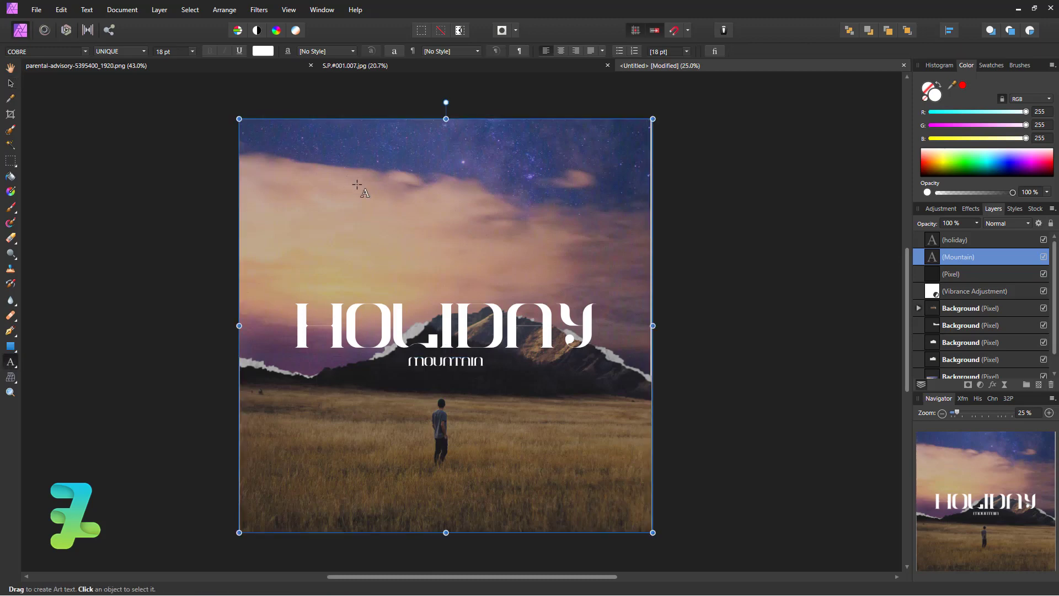
left_click(329, 170)
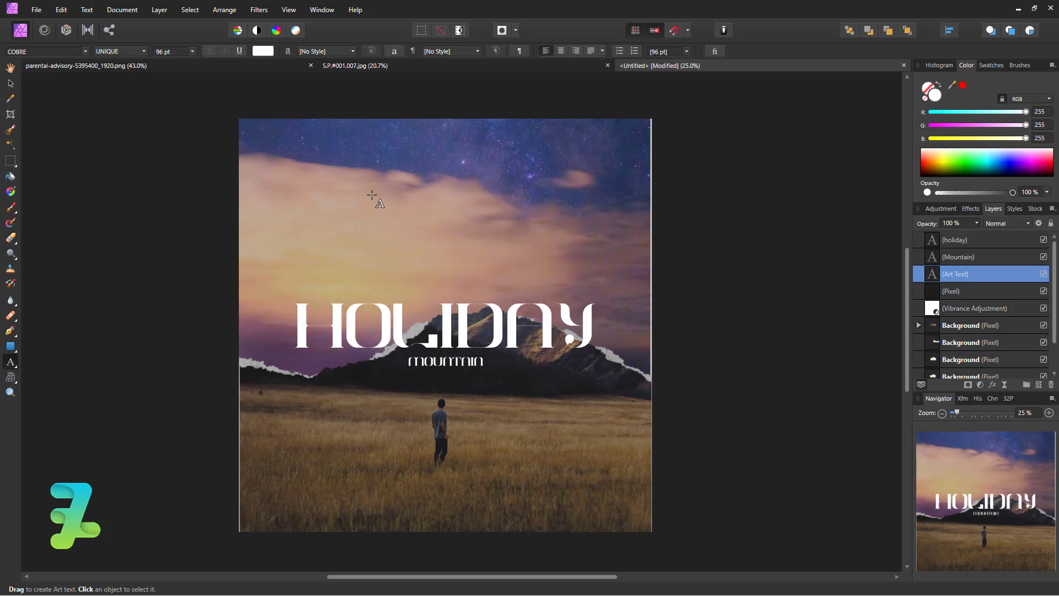
type("TORN PA")
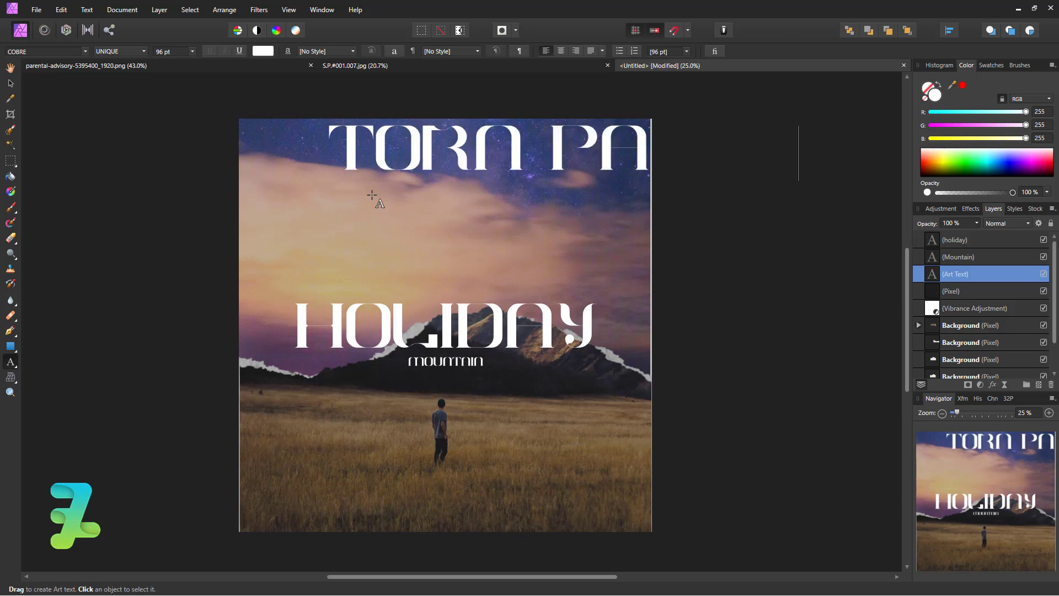
- Set the size of the whole "TORN PAPER" text to 14 pt
left_click(337, 144)
key("ctrl+a")
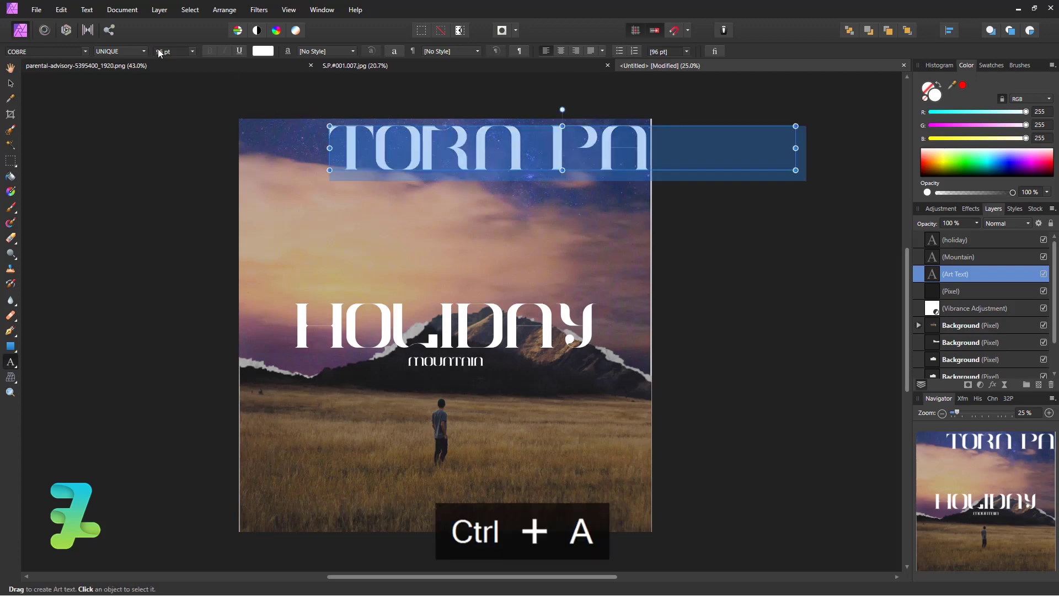
left_click(192, 53)
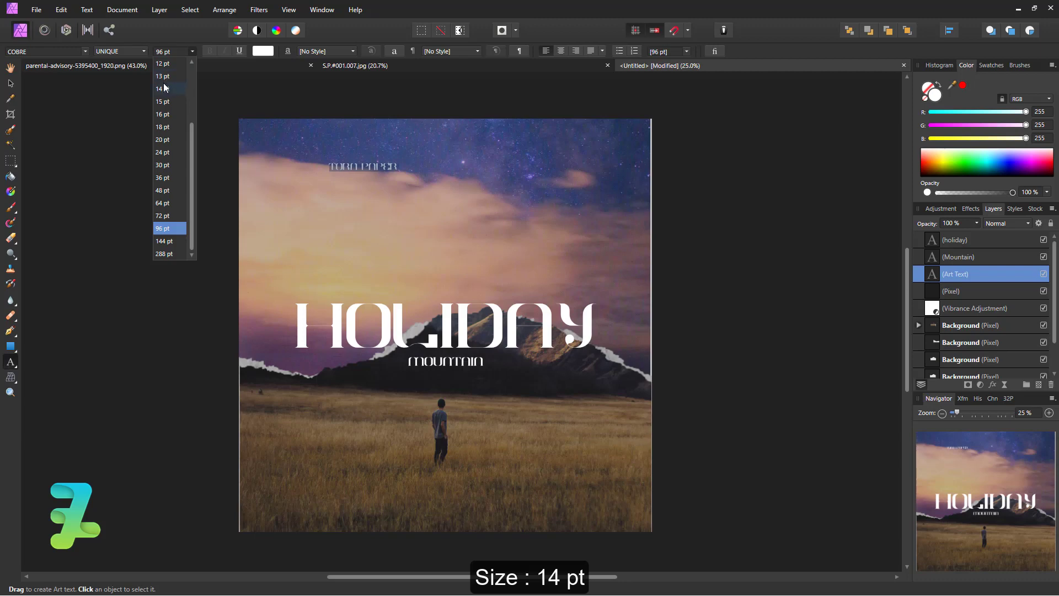
left_click(164, 89)
- Move "TORN PAPER" up into the starry sky and centre it horizontally on the canvas
left_click(10, 83)
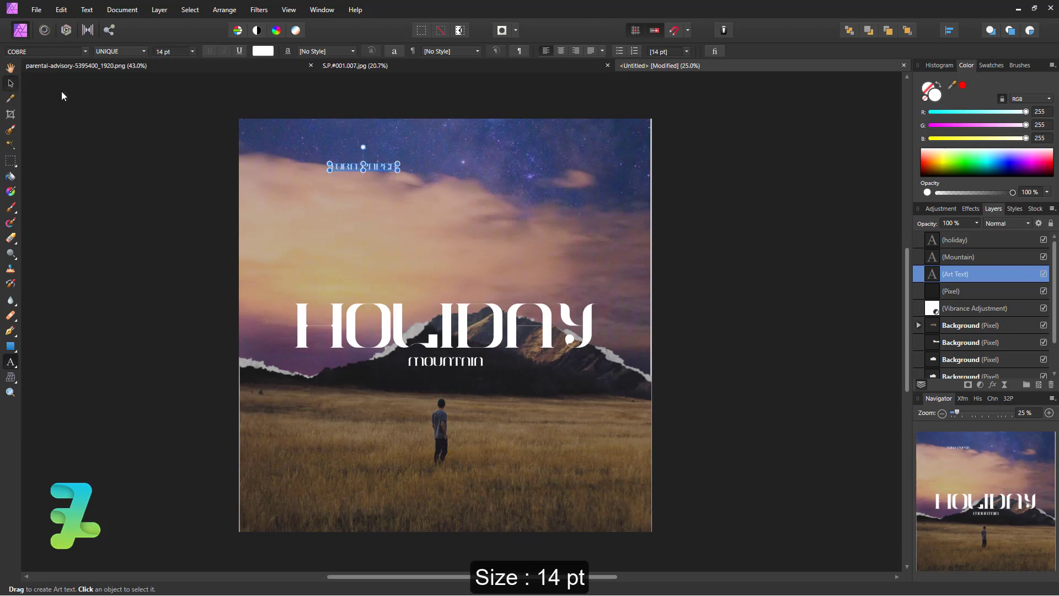
left_click_drag(345, 167, 433, 149)
left_click(728, 247)
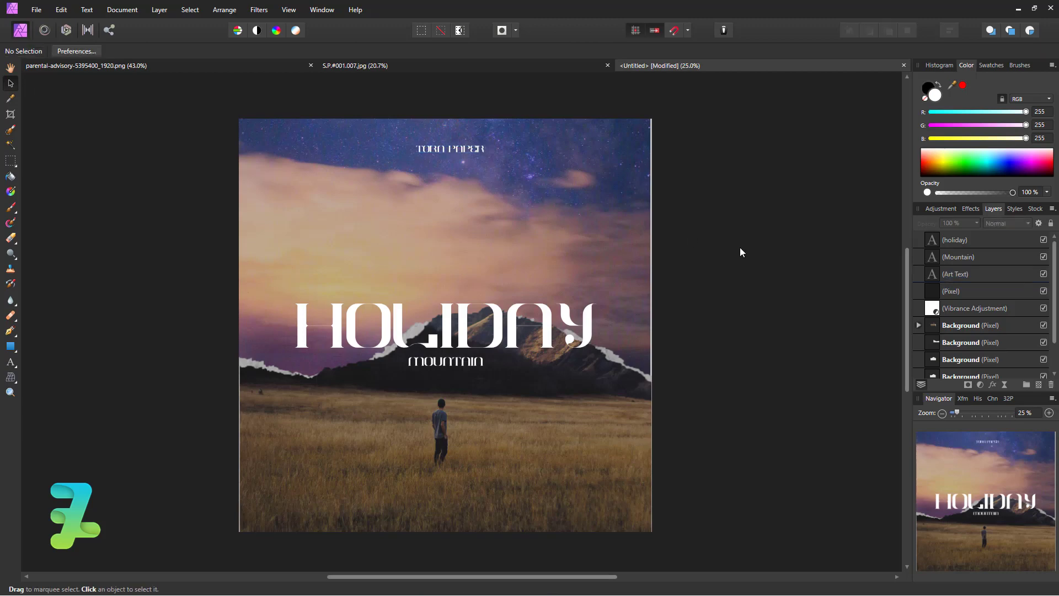
left_click(932, 276)
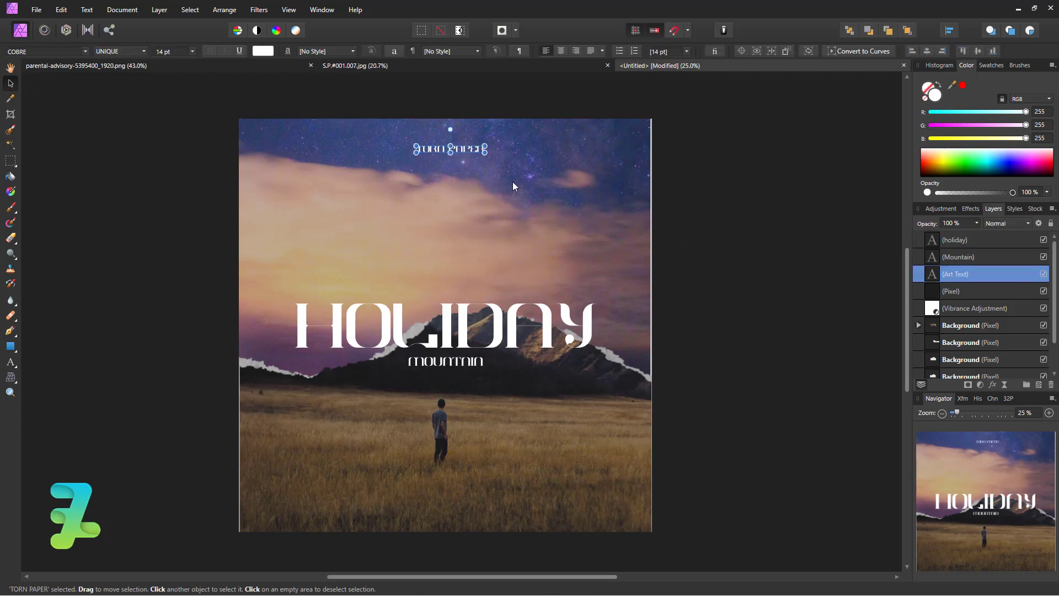
key("ctrl+a")
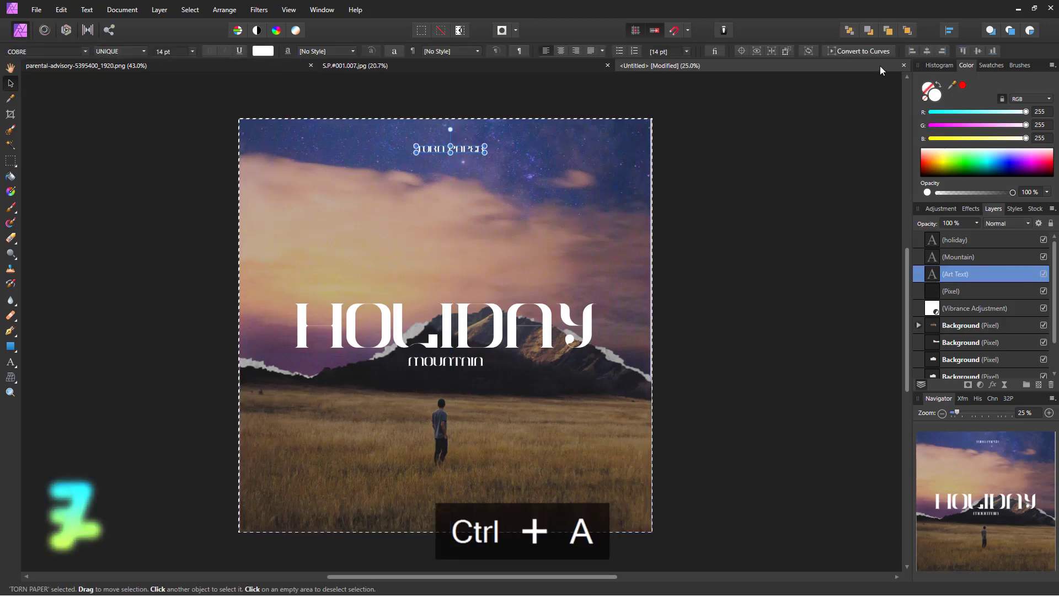
left_click(927, 51)
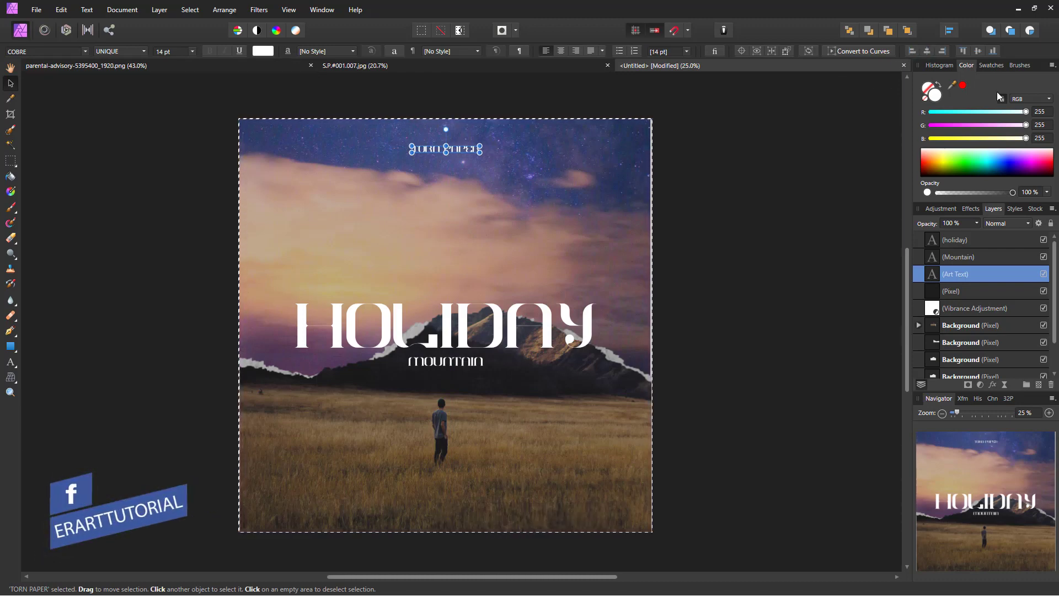
key("ctrl+d")
- Duplicate the "TORN PAPER" text and place the copy directly beneath the original
key("ctrl+j")
left_click_drag(426, 152, 427, 161)
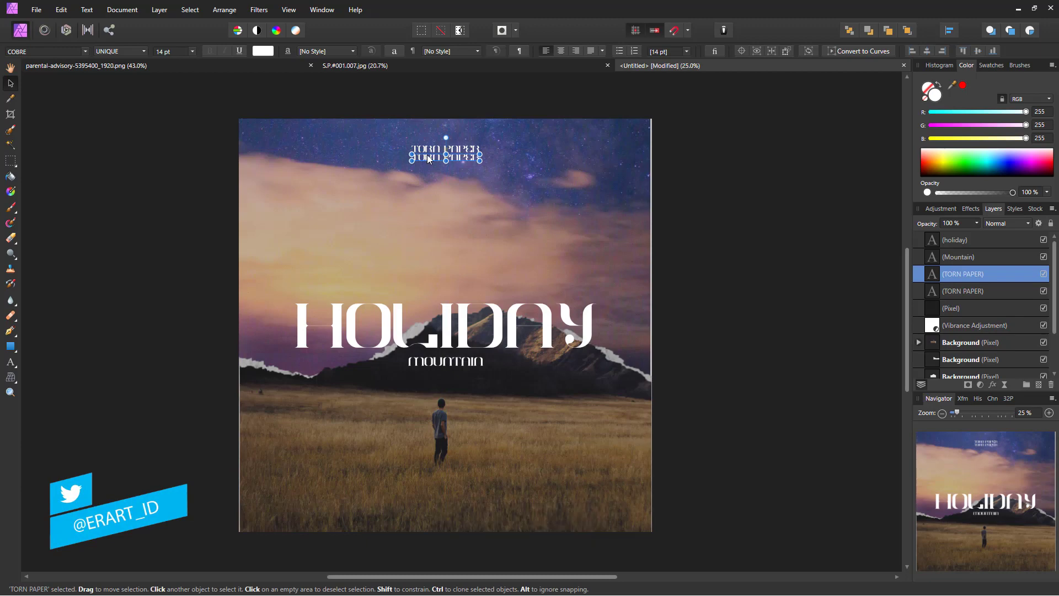
left_click_drag(932, 274, 932, 277)
- Replace the text of the lower "TORN PAPER" copy with "AFFINITY PHOTO" and finish editing it
double_click(931, 274)
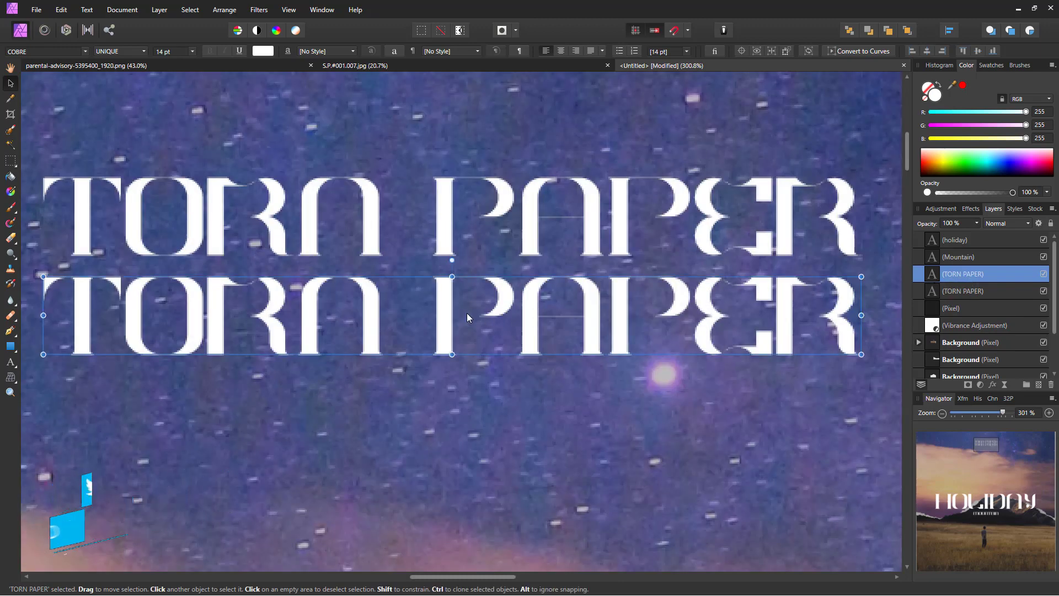
double_click(443, 316)
key("ctrl+a")
type("AF")
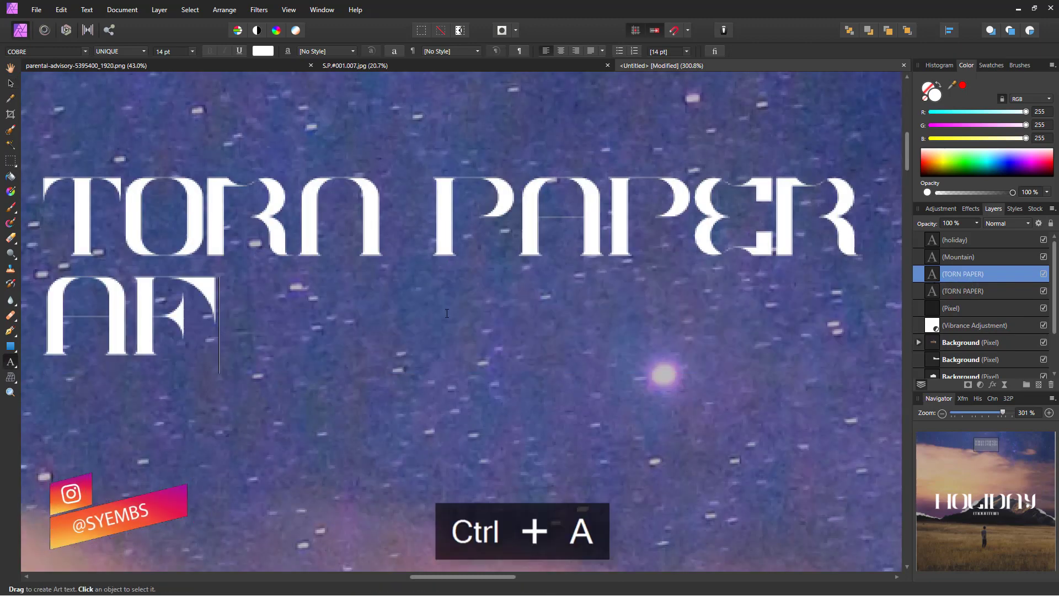
type("FINITY PHOTO")
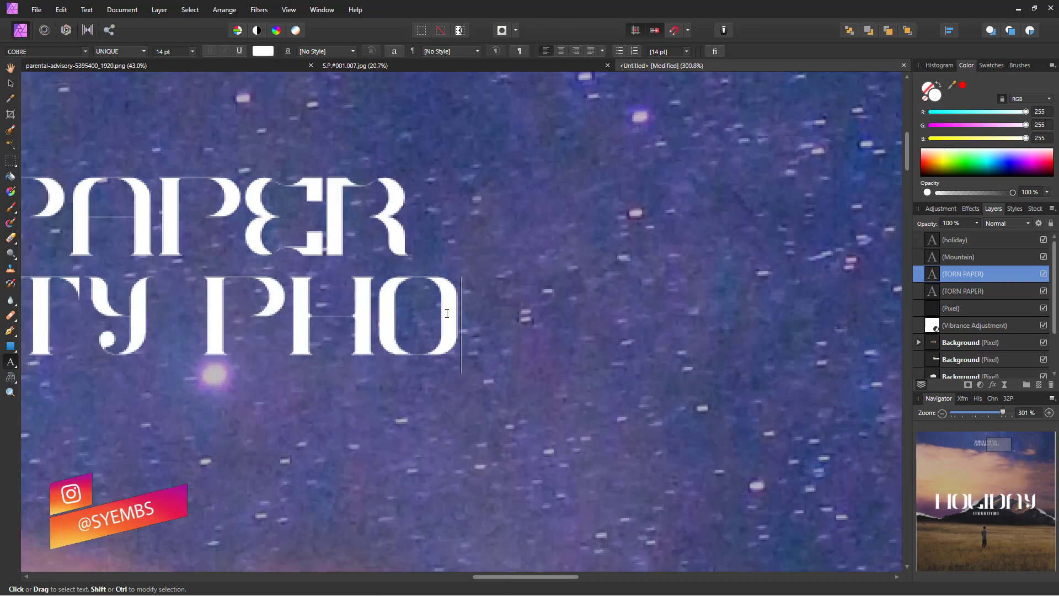
key("ctrl+minus")
key("ctrl+minus")
key("ctrl+minus")
key("ctrl+minus")
key("ctrl+minus")
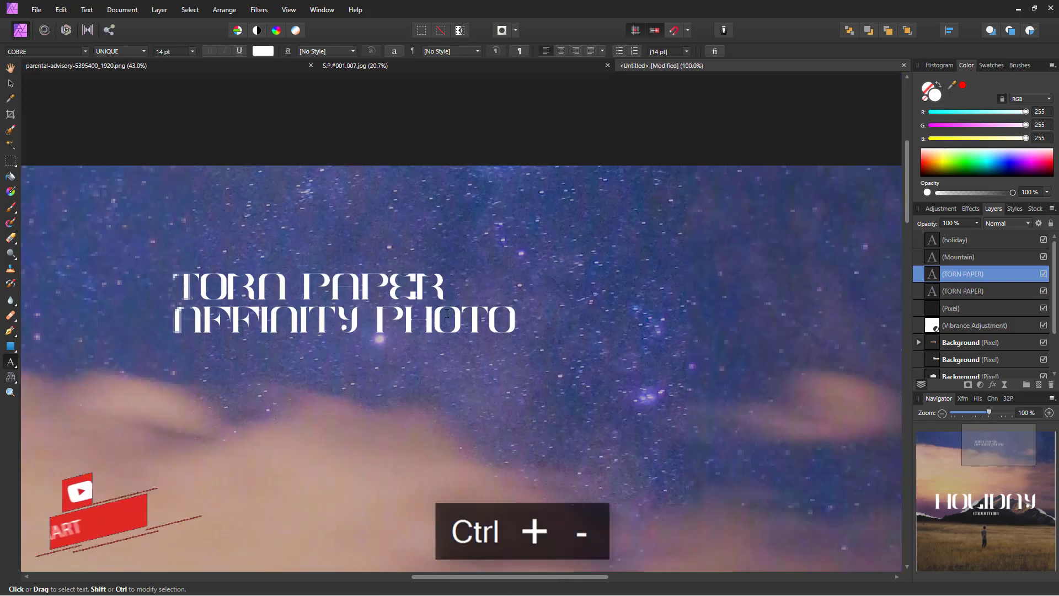
key("ctrl+minus")
key("ctrl+minus")
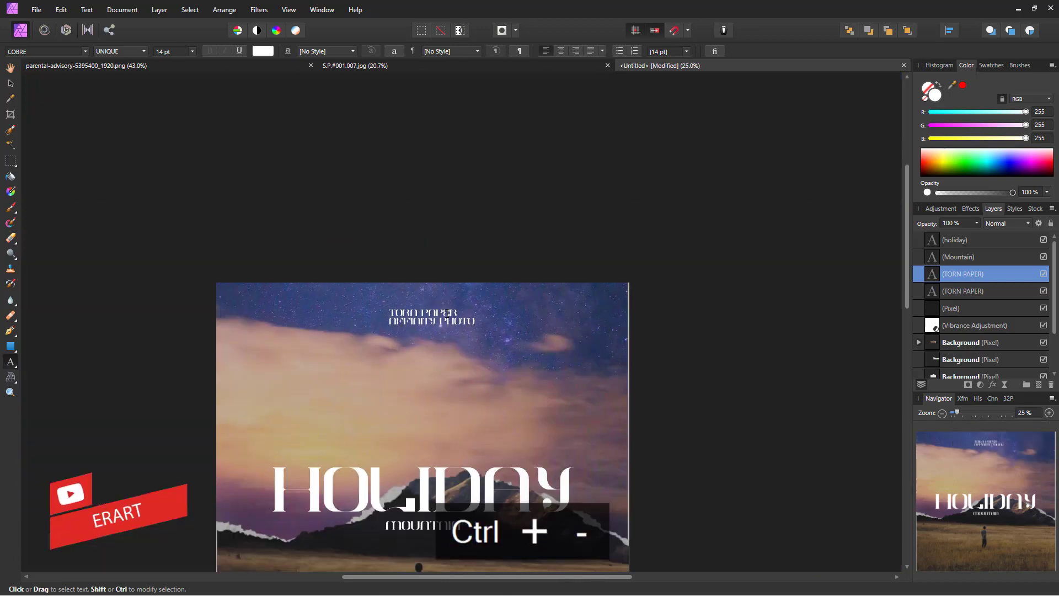
scroll(446, 311, "down", 5)
left_click(11, 83)
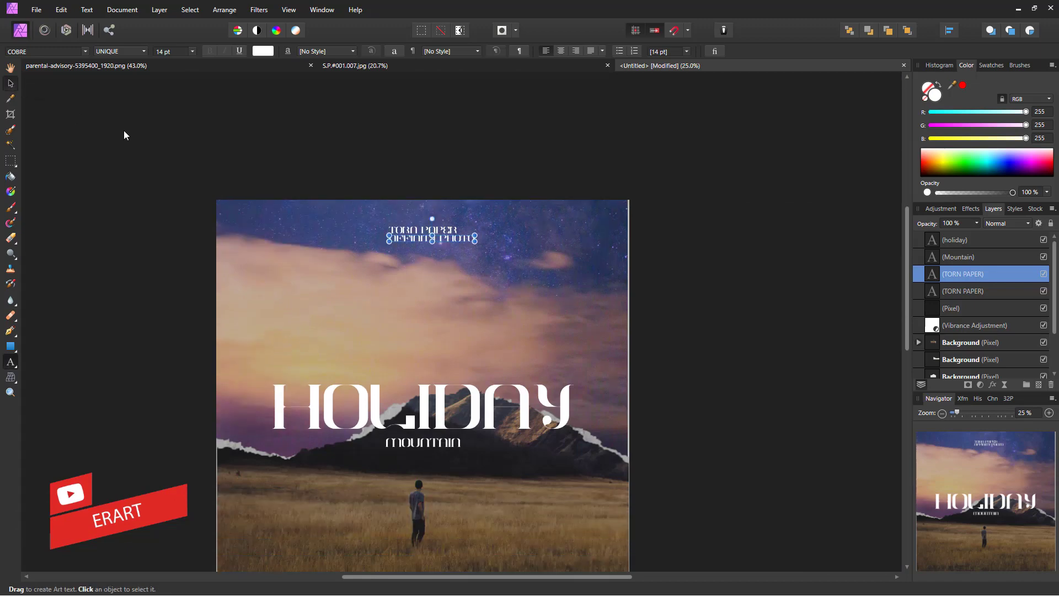
- Centre the "AFFINITY PHOTO" text horizontally on the canvas beneath "TORN PAPER", then clear the selection
key("ctrl+a")
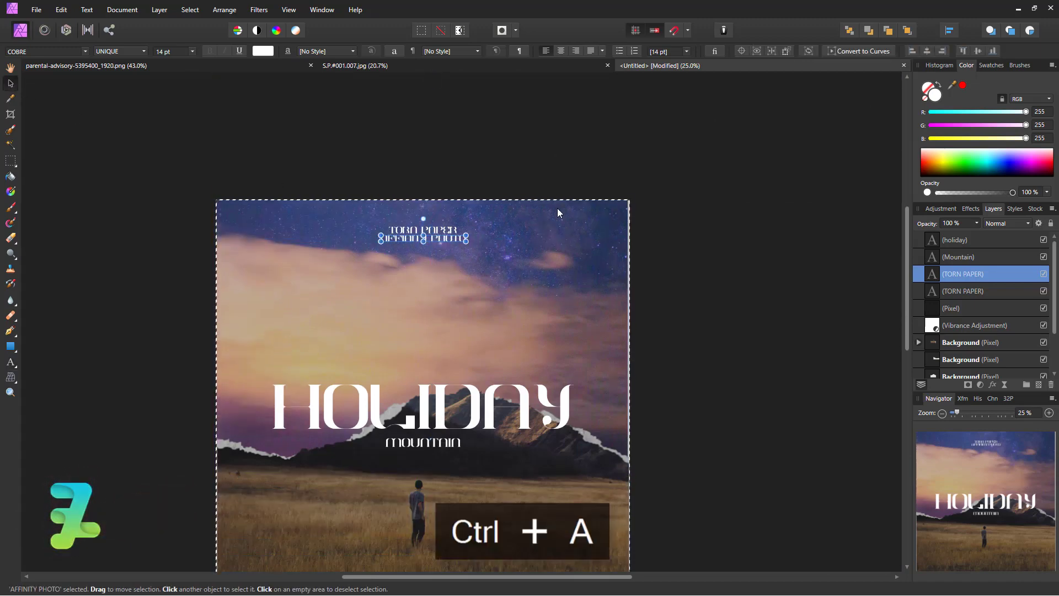
key("ctrl+d")
left_click(706, 297)
scroll(707, 296, "down", 6)
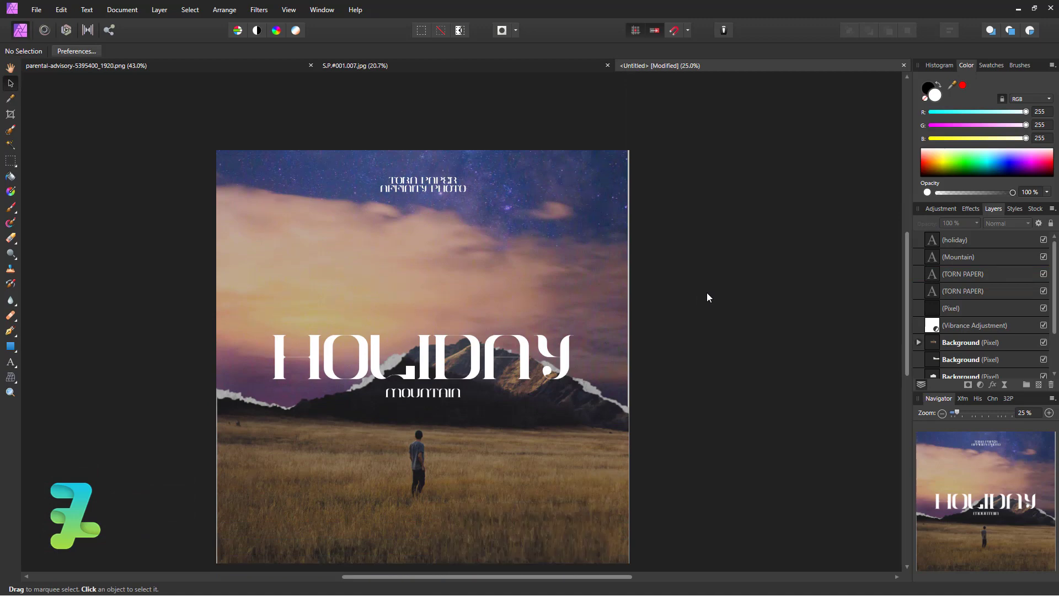
scroll(697, 299, "up", 1)
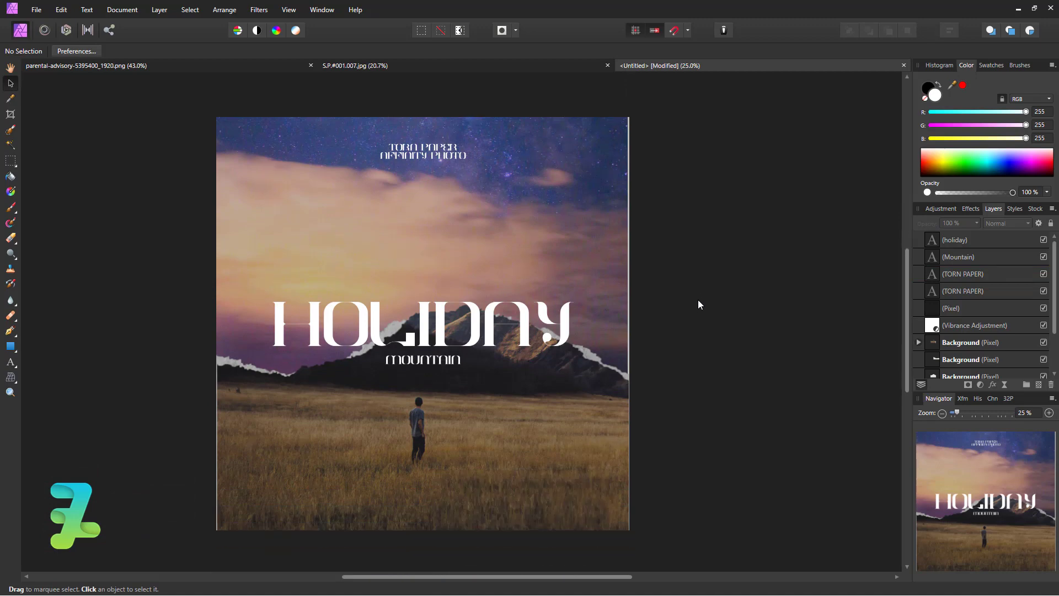
- Copy the Parental Advisory image into the cover document, close its source image and return to the cover
left_click(175, 66)
left_click_drag(172, 70, 228, 203)
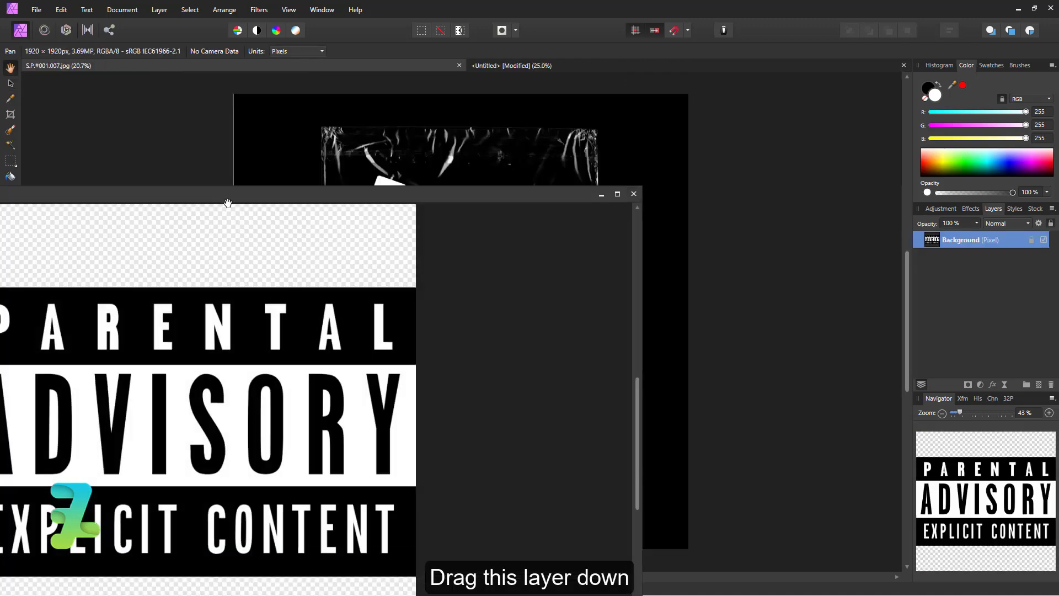
left_click(481, 67)
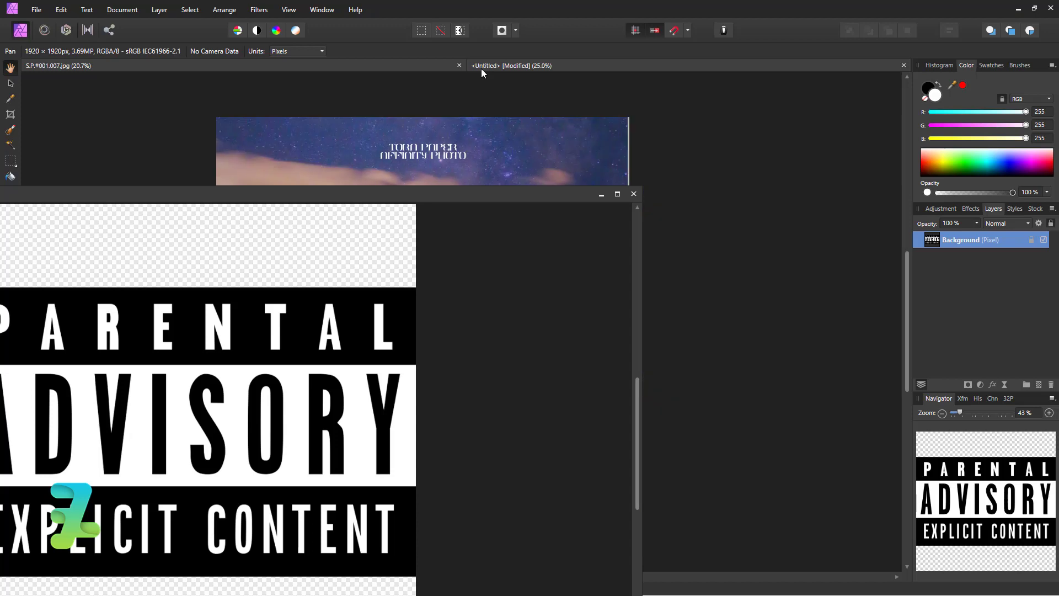
left_click(353, 261)
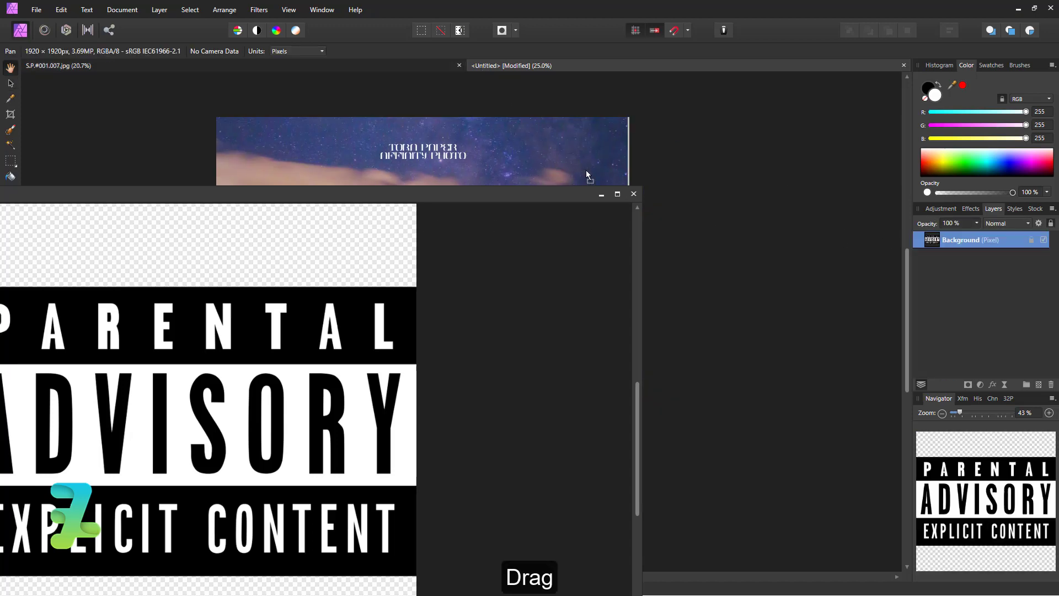
left_click_drag(593, 173, 588, 173)
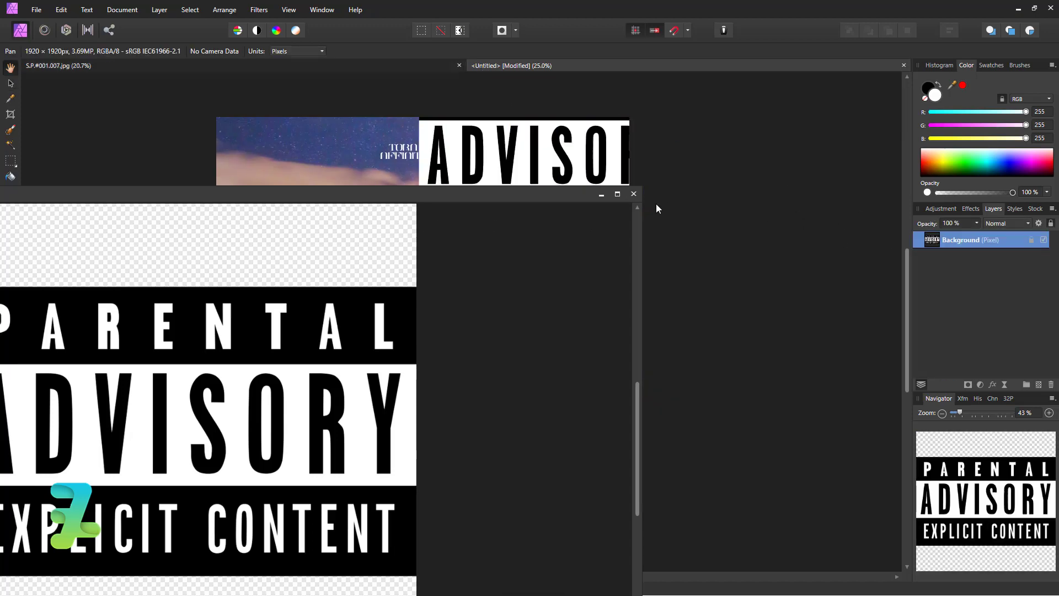
left_click(633, 193)
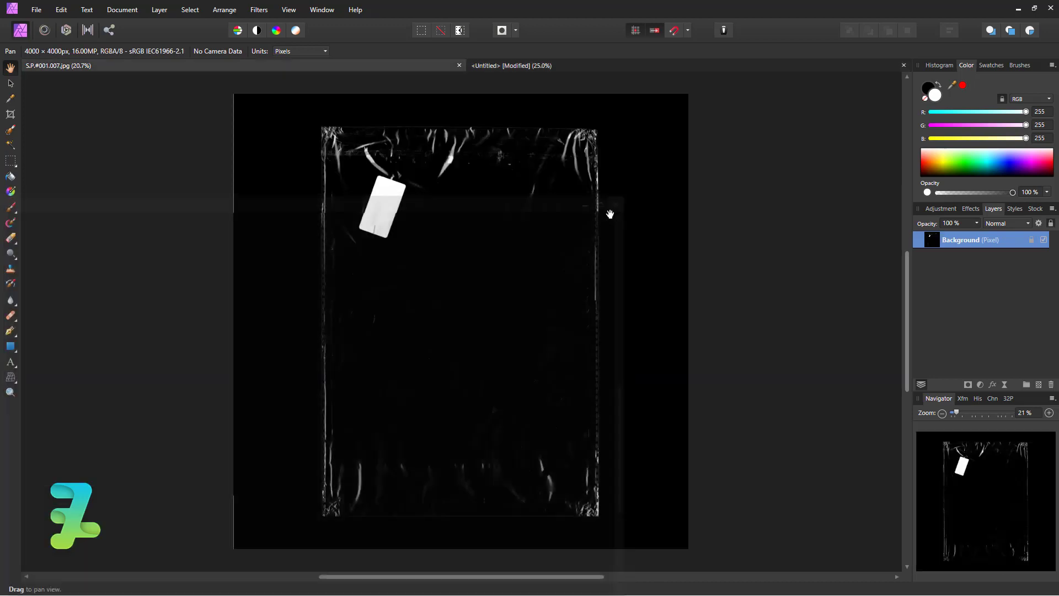
left_click(540, 67)
- Unlock the Parental Advisory layer, shrink it to a small badge and place it on the grass below the standing man
key("v")
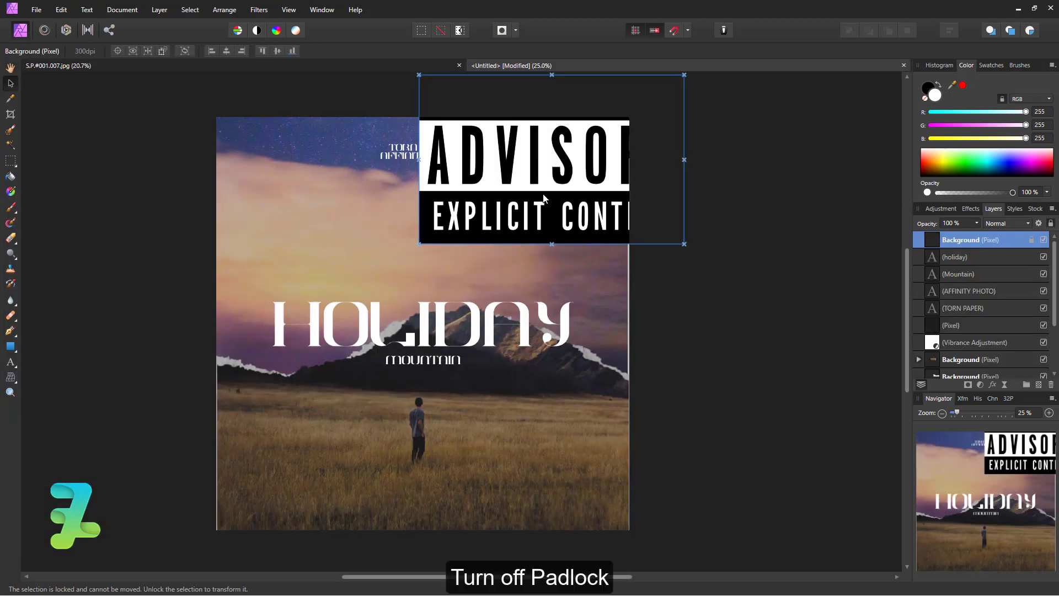
left_click(1050, 224)
left_click_drag(579, 178, 480, 381)
left_click_drag(584, 293, 329, 393)
left_click_drag(333, 454, 426, 508)
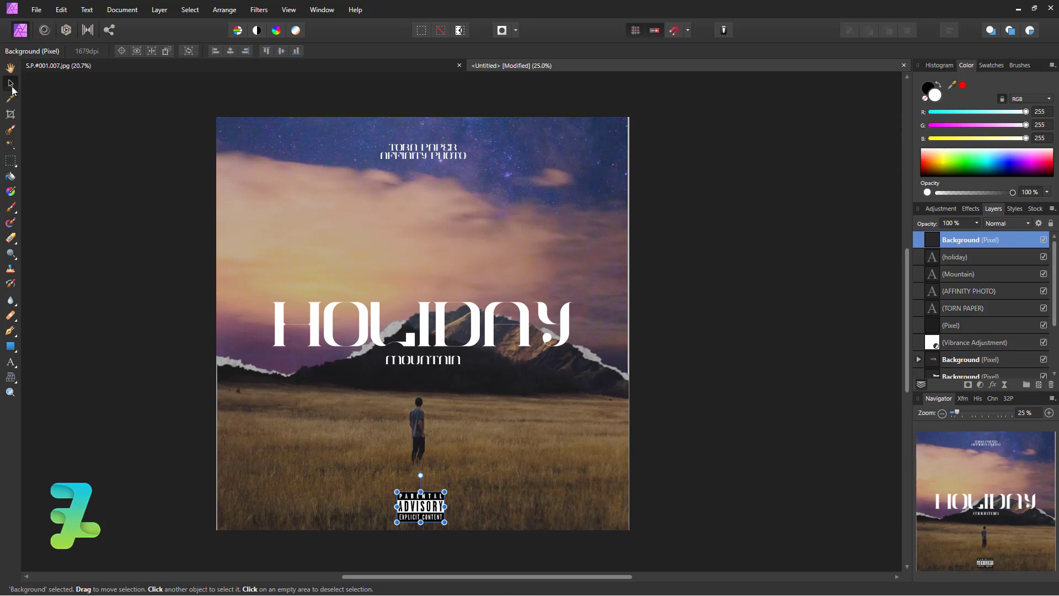
- Centre the Parental Advisory badge horizontally on the canvas and release the pixel selection
left_click(804, 296)
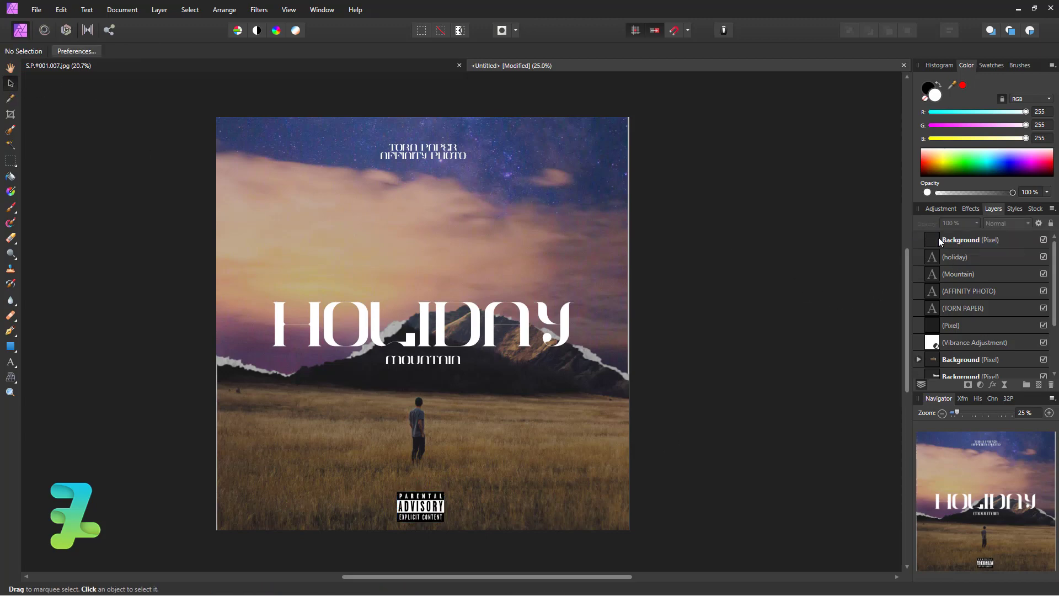
key("ctrl+a")
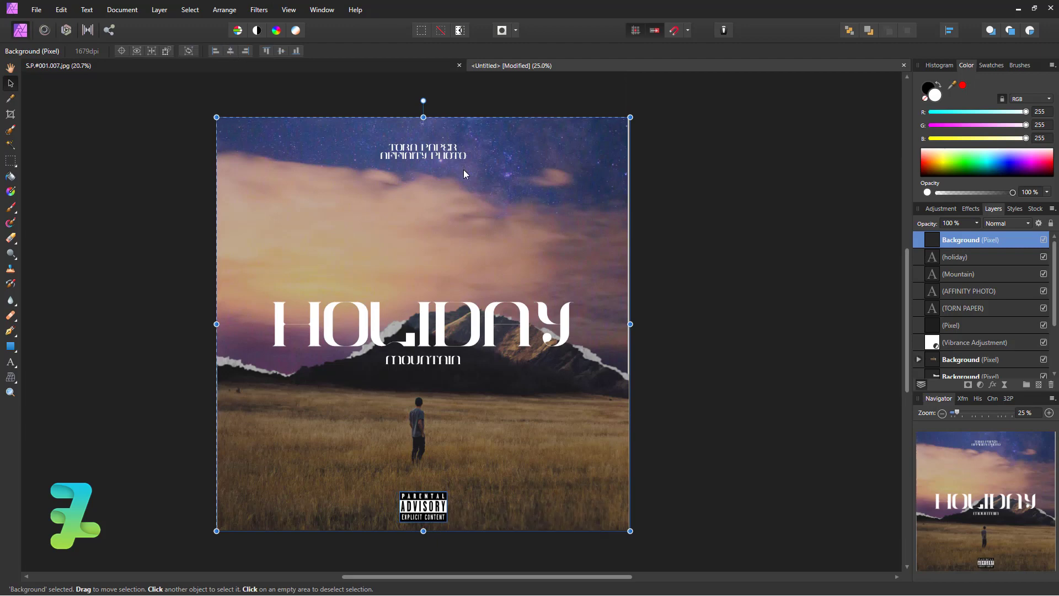
key("ctrl+d")
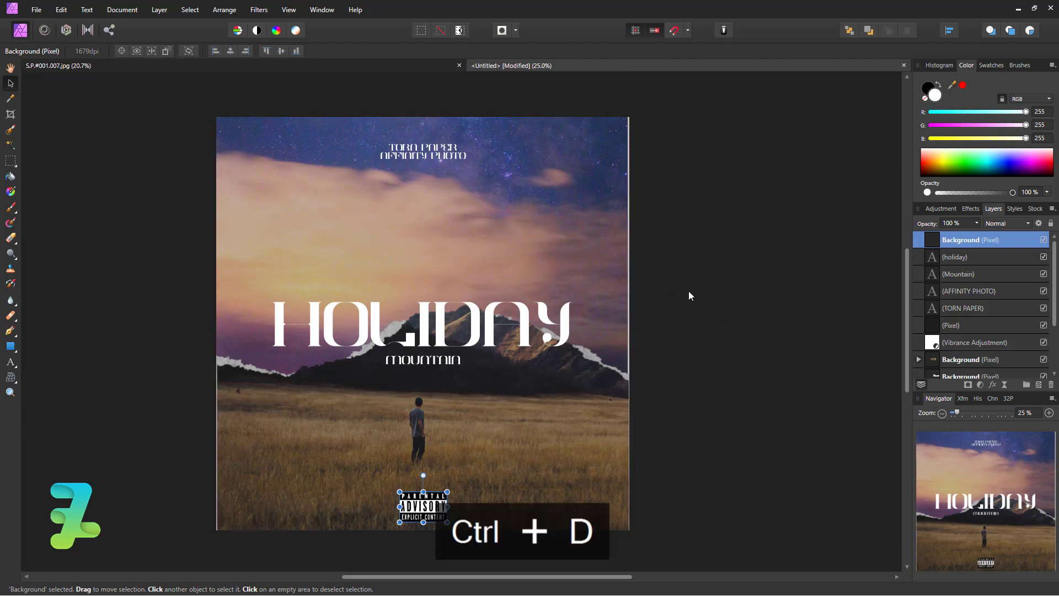
- Copy the plastic-wrap texture from S.P.#001.007.jpg into the cover, close its source image and set the layer's blend mode to Screen
left_click(224, 65)
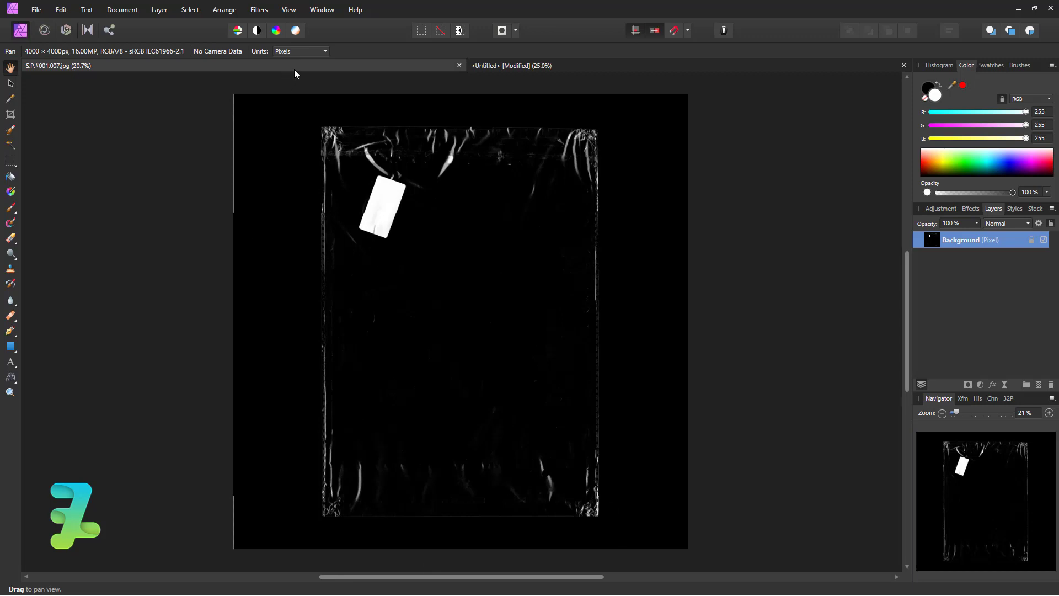
left_click_drag(294, 69, 303, 230)
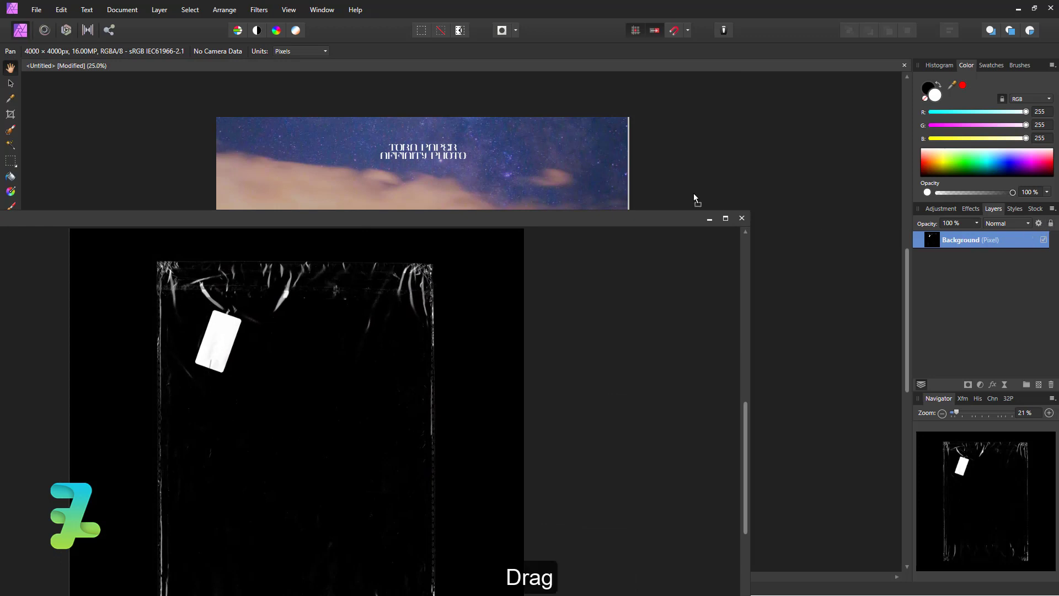
left_click_drag(505, 166, 507, 167)
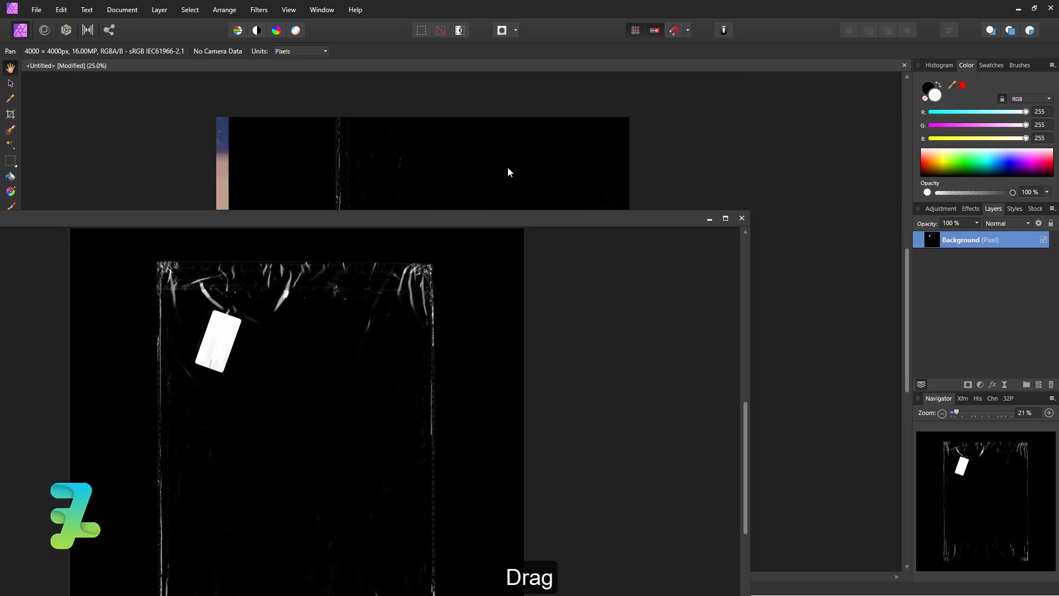
left_click(741, 218)
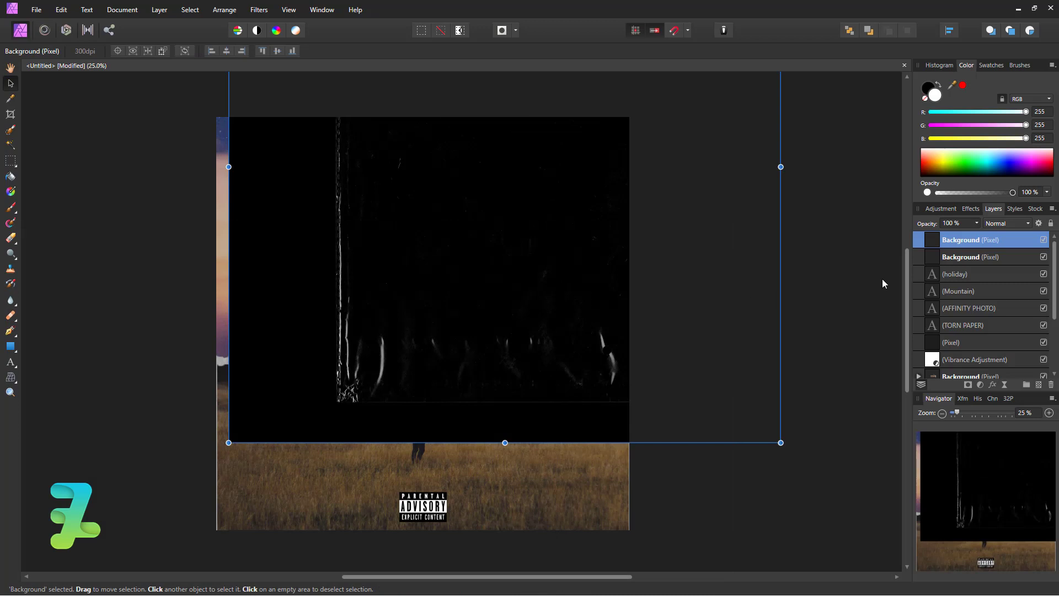
left_click(1001, 223)
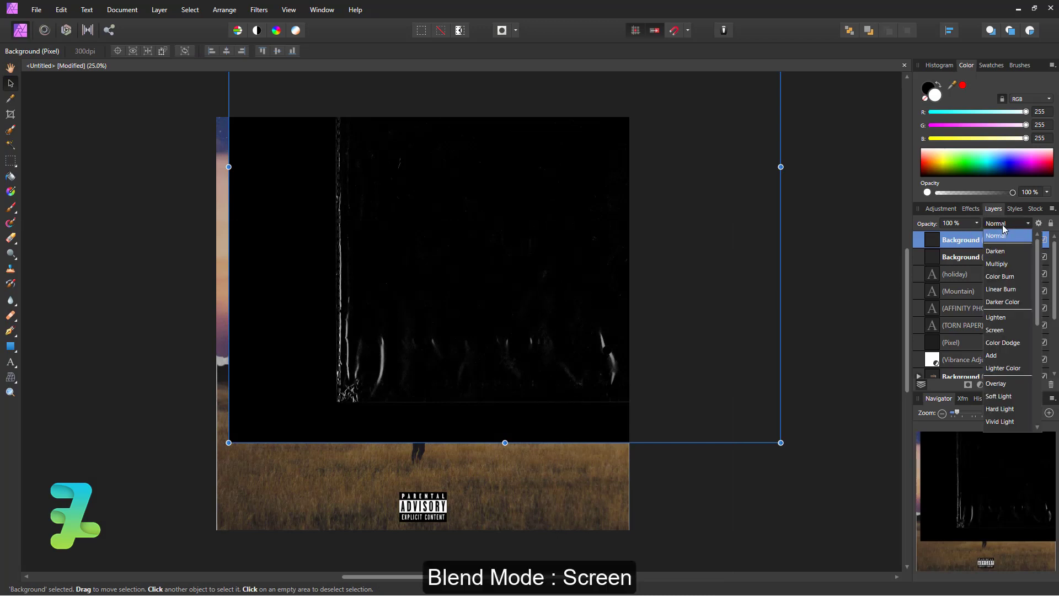
left_click(995, 329)
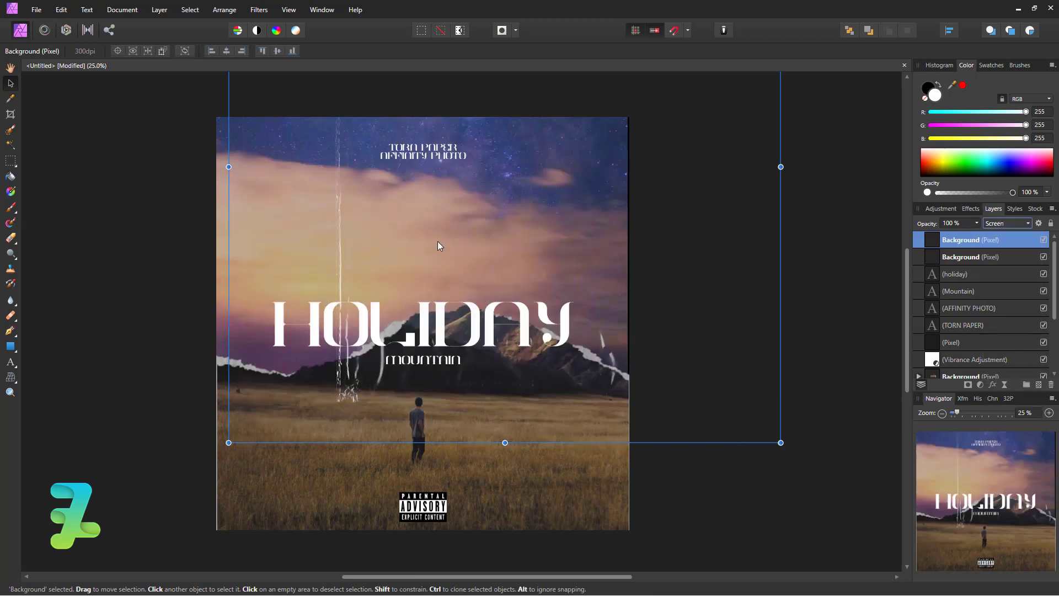
- Move and stretch the plastic-wrap texture so its creased edges line up with the borders of the cover
left_click_drag(438, 242, 313, 369)
key("ctrl+minus")
key("ctrl+minus")
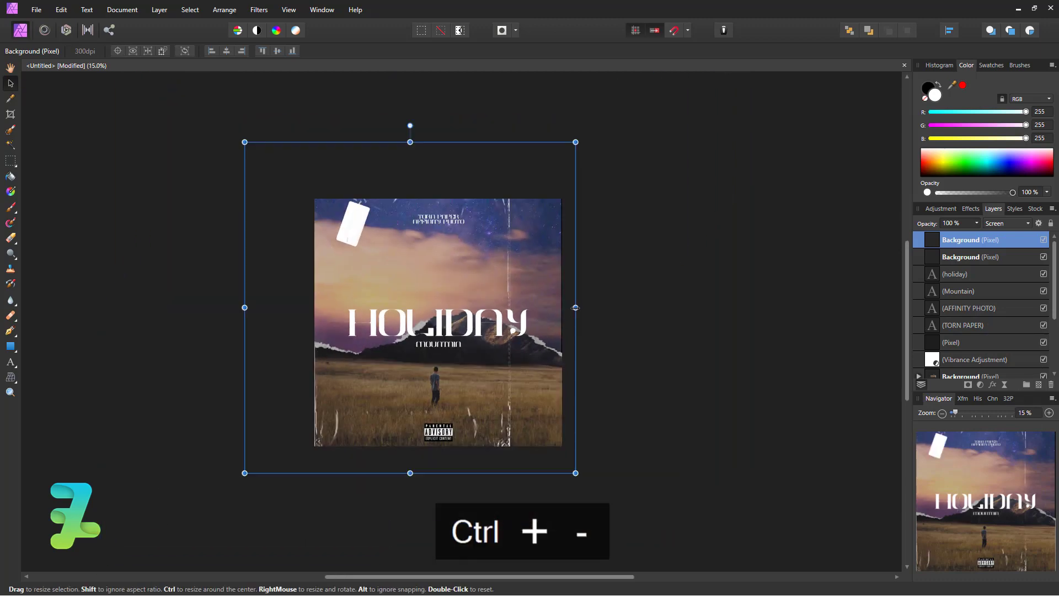
left_click_drag(576, 313, 640, 316)
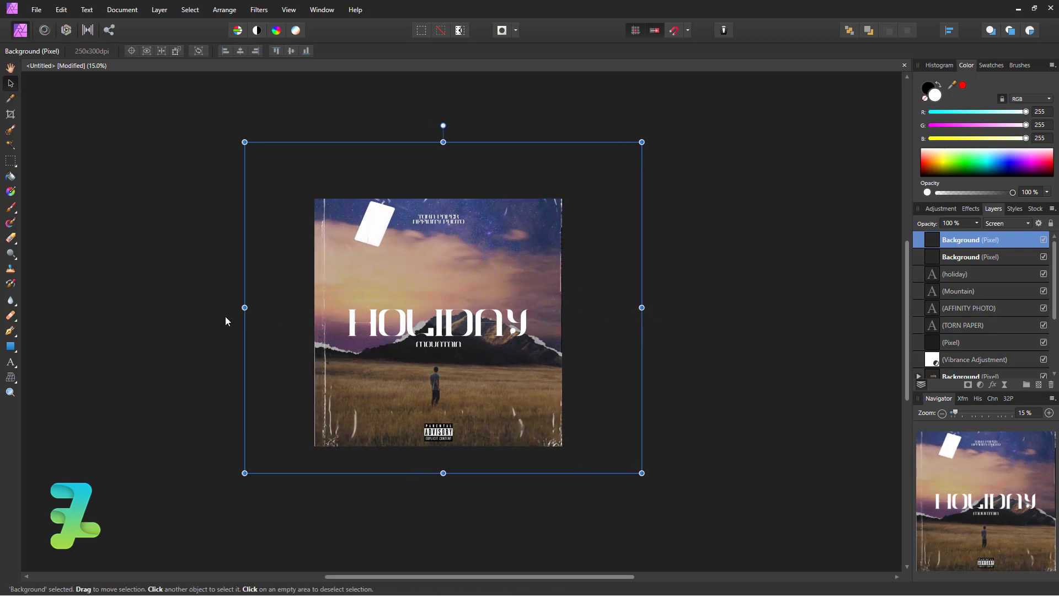
left_click_drag(244, 307, 233, 307)
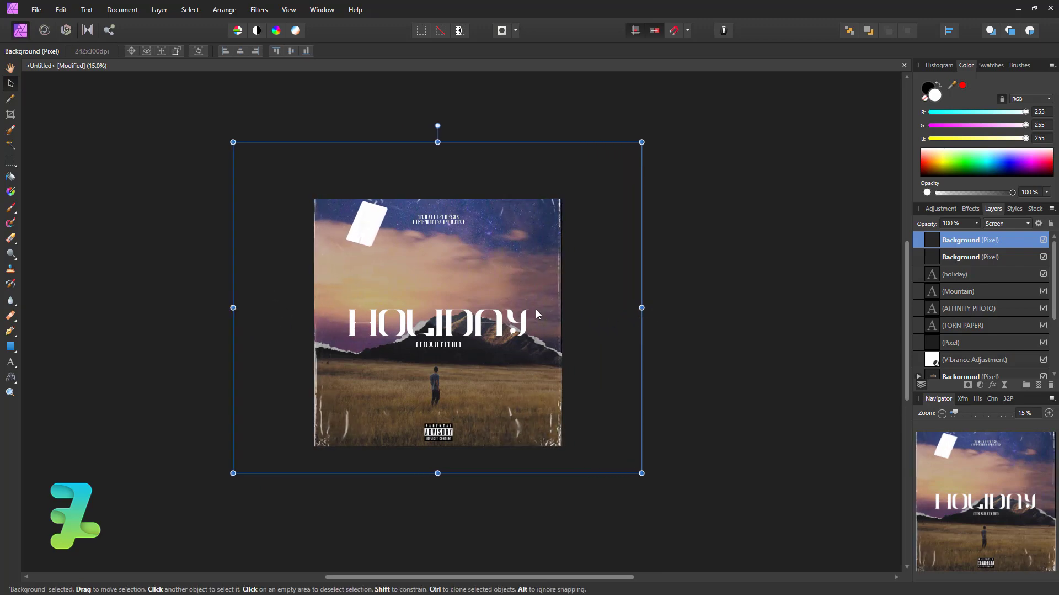
left_click_drag(639, 307, 644, 308)
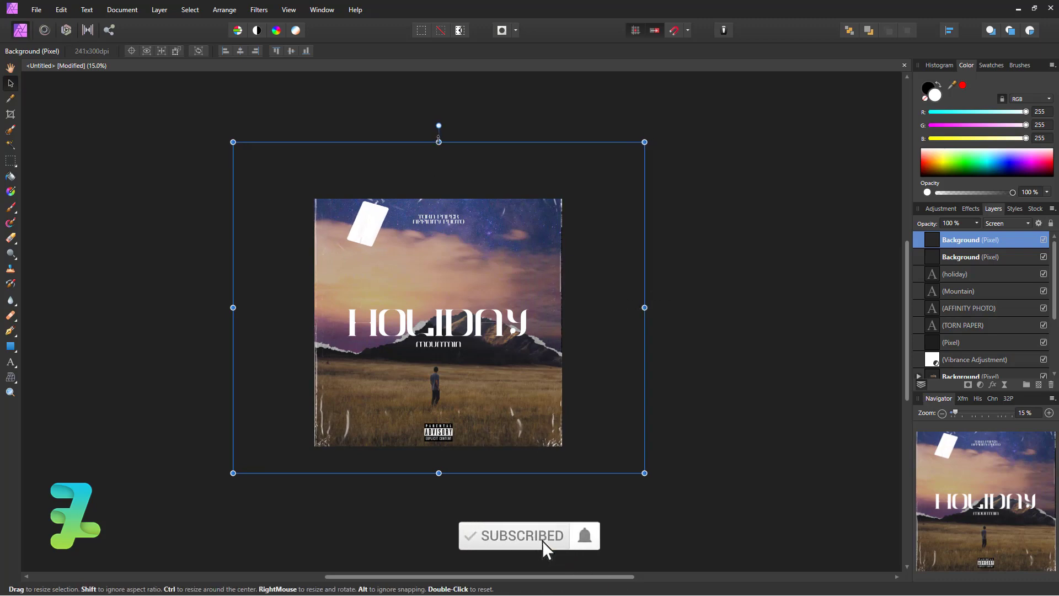
mouse_move(439, 142)
left_mouse_down()
mouse_move(438, 170)
mouse_move(440, 161)
left_mouse_up()
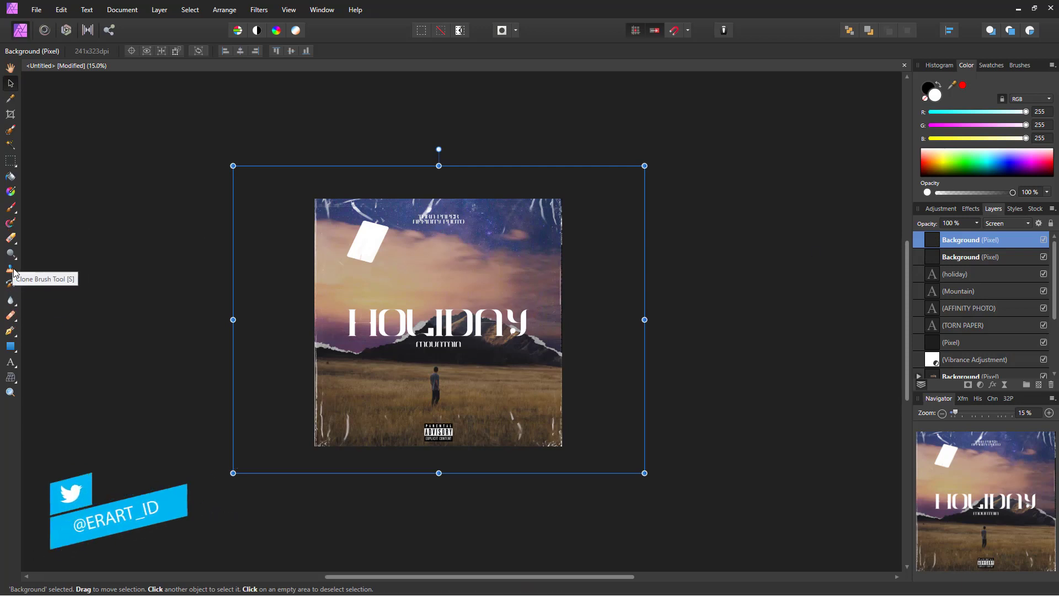
- Erase the white sticker from the plastic-wrap texture using the Erase Brush at 152.4 px width and 100% hardness
left_click(10, 238)
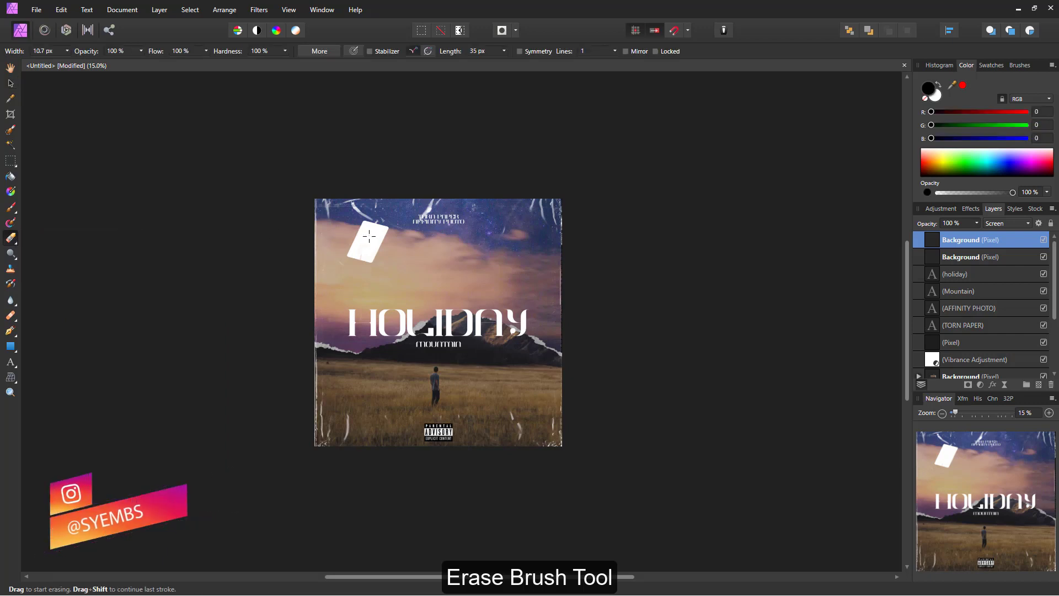
key("bracketright")
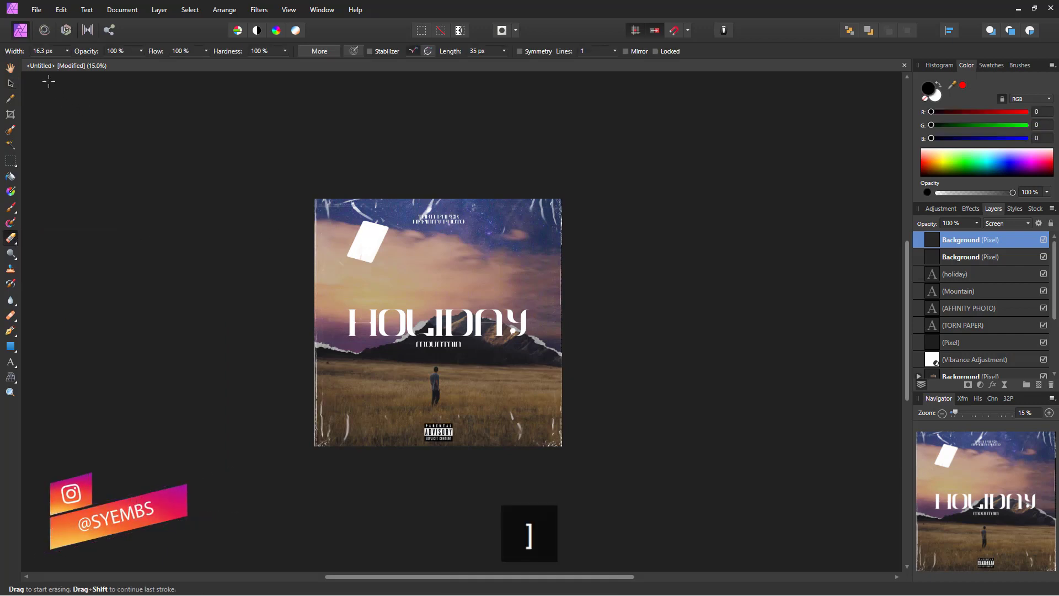
key("bracketright")
key("bracketright")
key("bracketright")
key("bracketright")
key("bracketright")
key("bracketright")
key("bracketright")
key("bracketright")
key("bracketright")
key("bracketright")
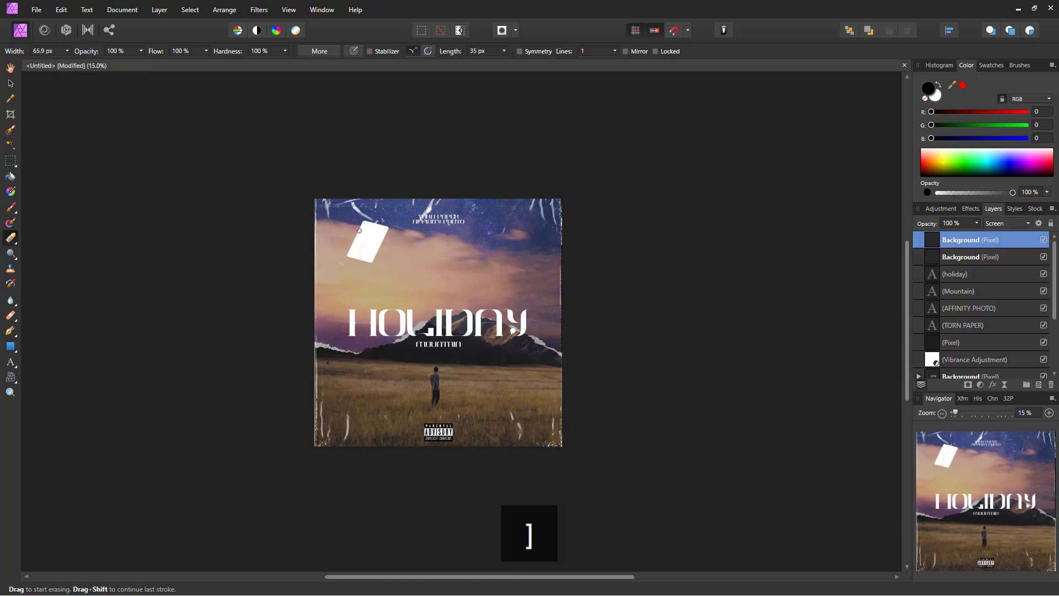
key("bracketright")
key("bracketright")
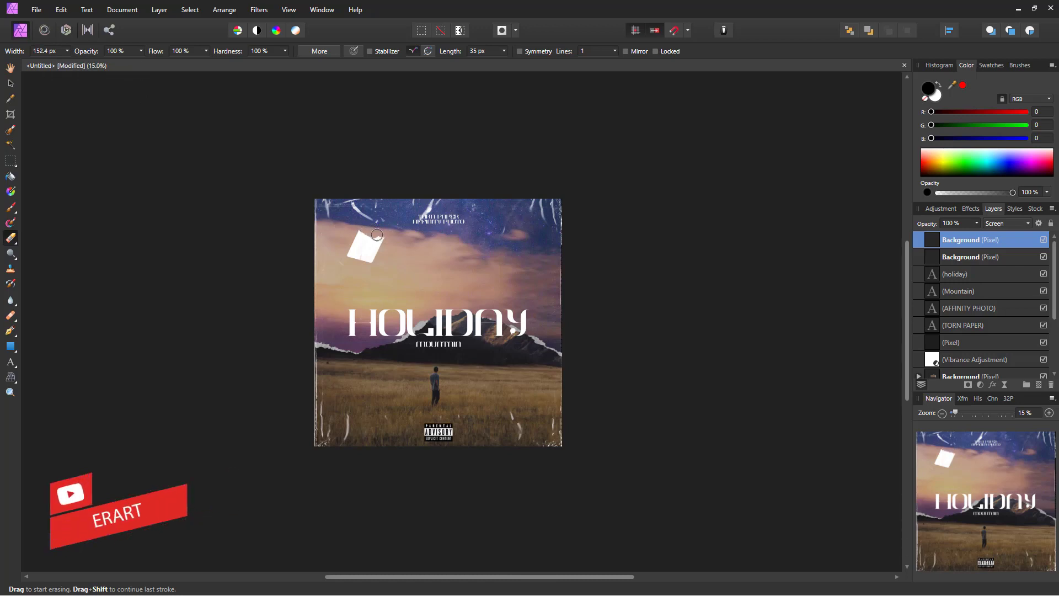
left_click_drag(377, 234, 356, 260)
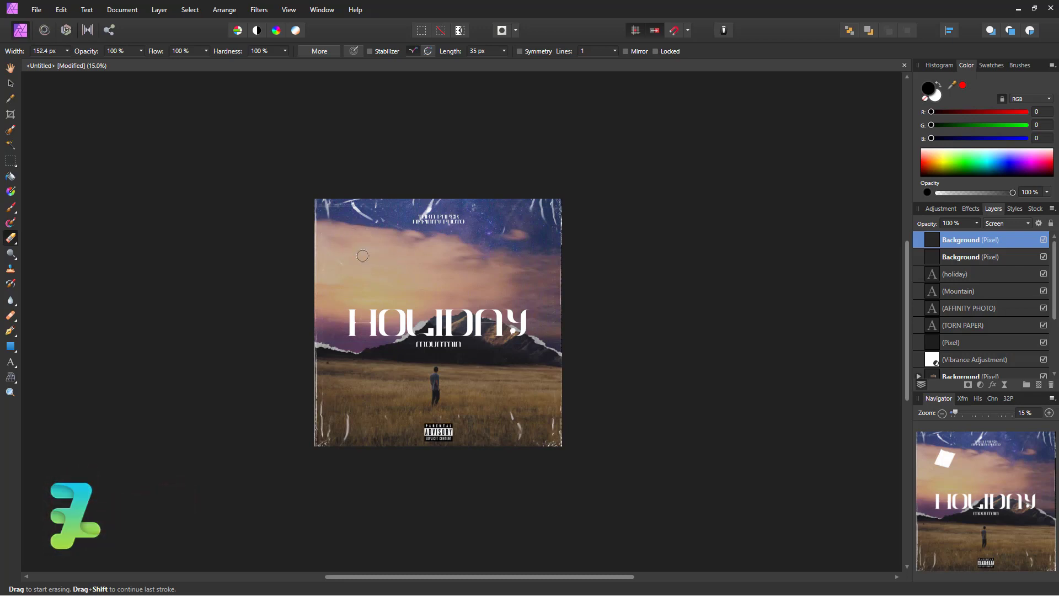
- Enlarge the bottommost sky background layer slightly so it fills the canvas's right edge, and deselect it
left_click(11, 83)
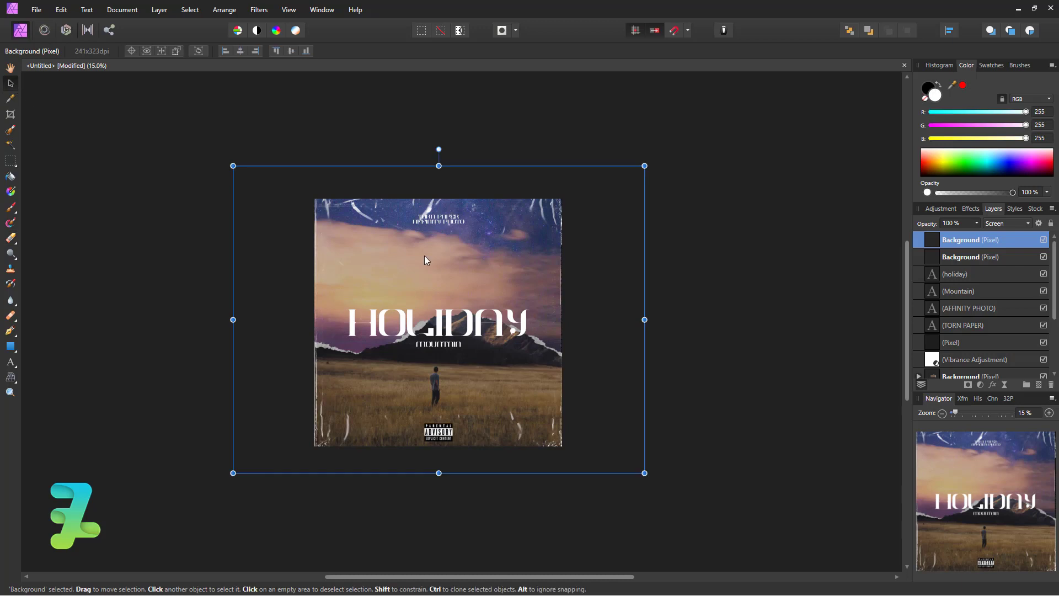
scroll(1005, 326, "down", 3)
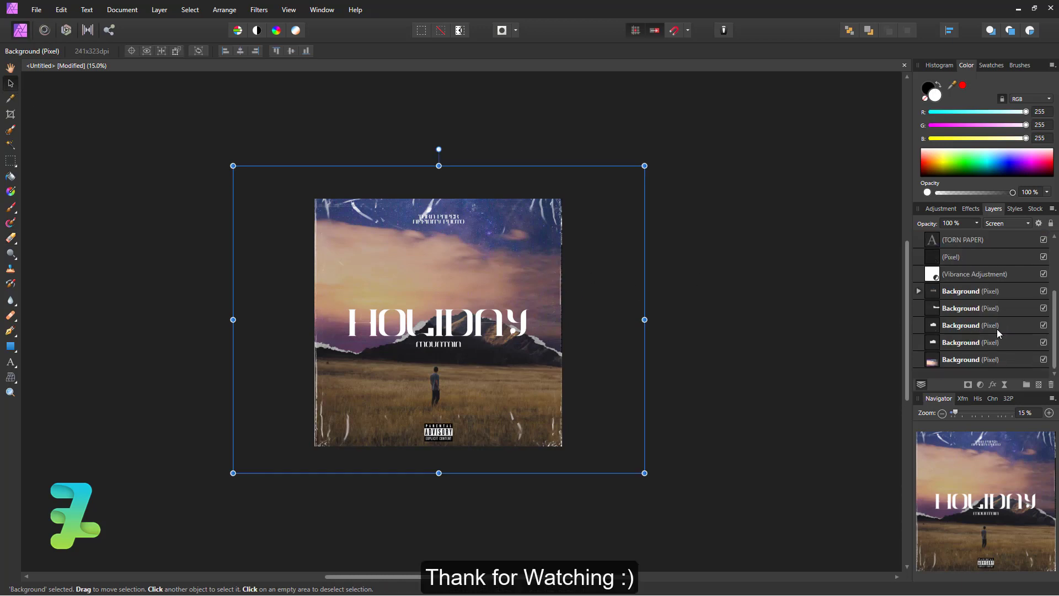
left_click(936, 361)
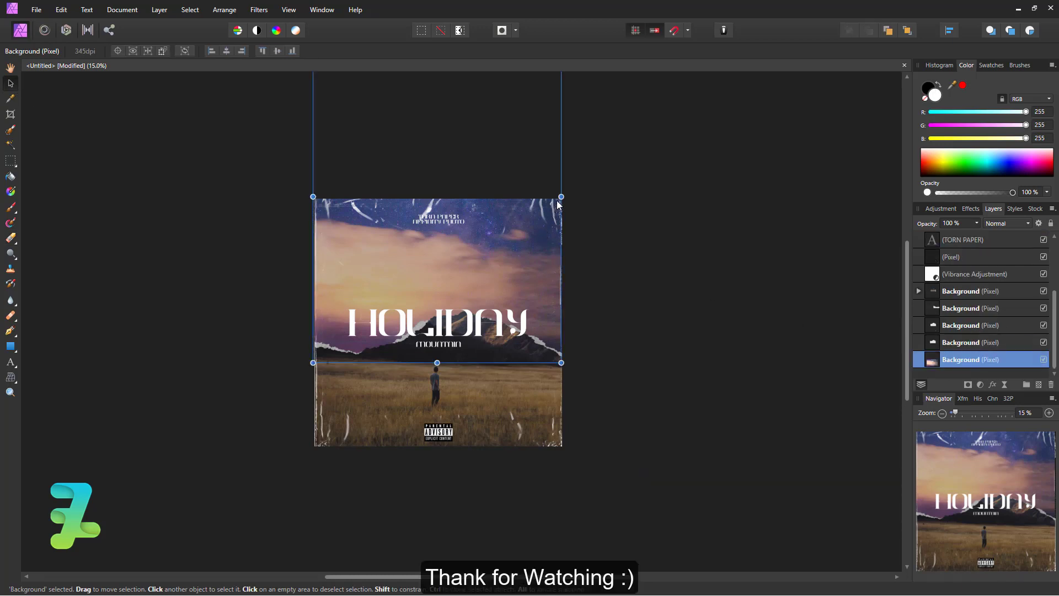
left_click_drag(562, 197, 567, 196)
left_click(212, 192)
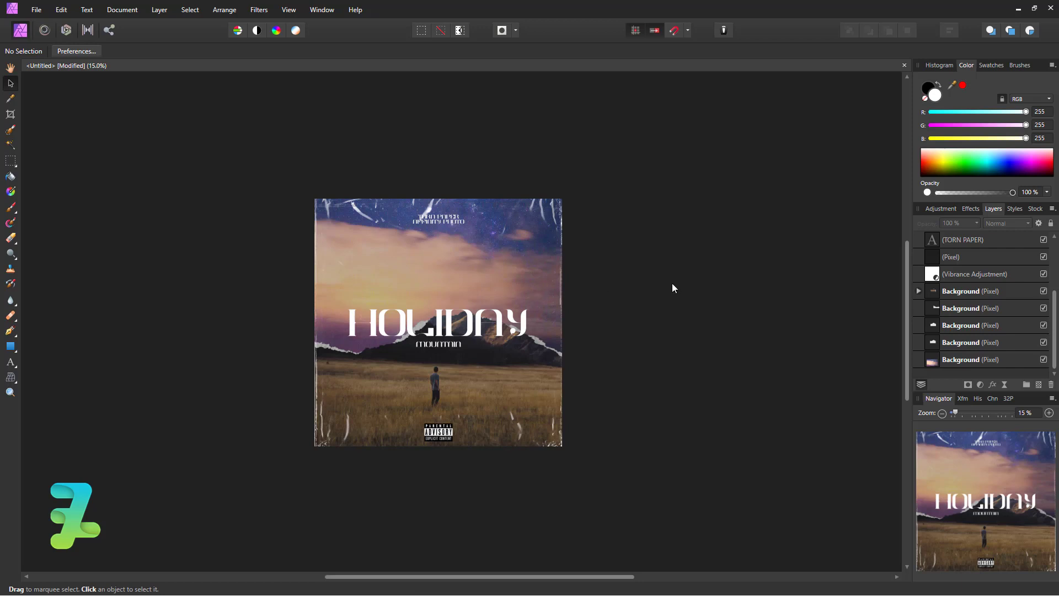
- Merge all visible layers into a new layer above the plastic-wrap texture
scroll(672, 283, "up", 1)
scroll(987, 282, "up", 3)
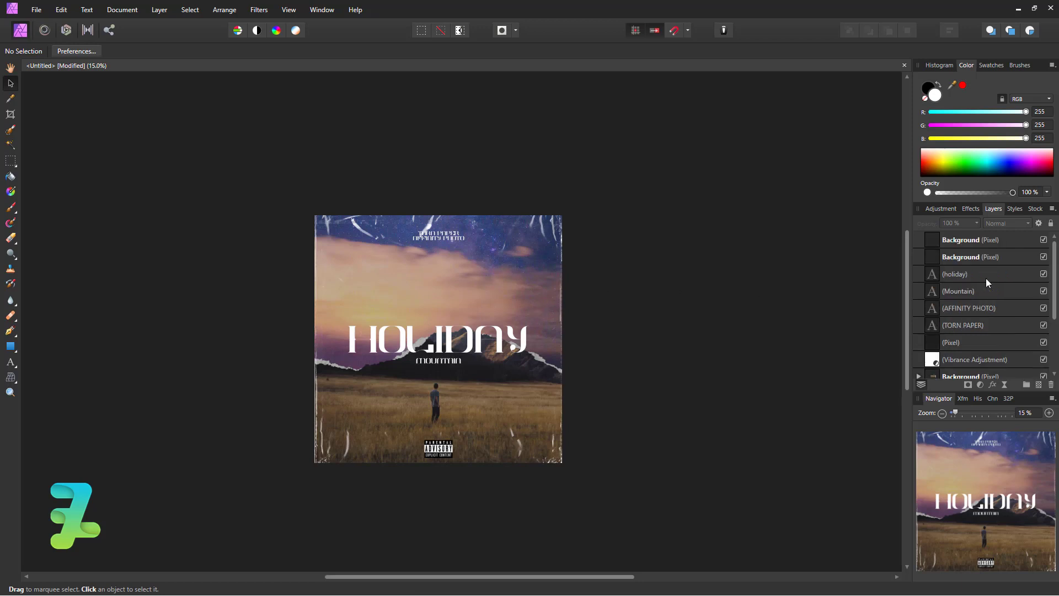
left_click(960, 241)
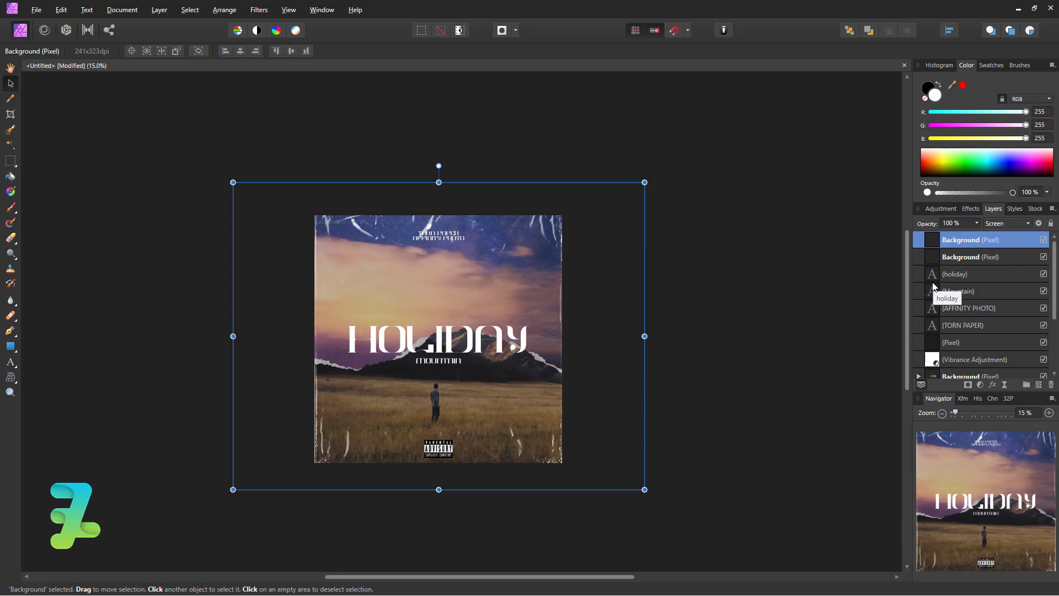
key("ctrl+shift+alt+e")
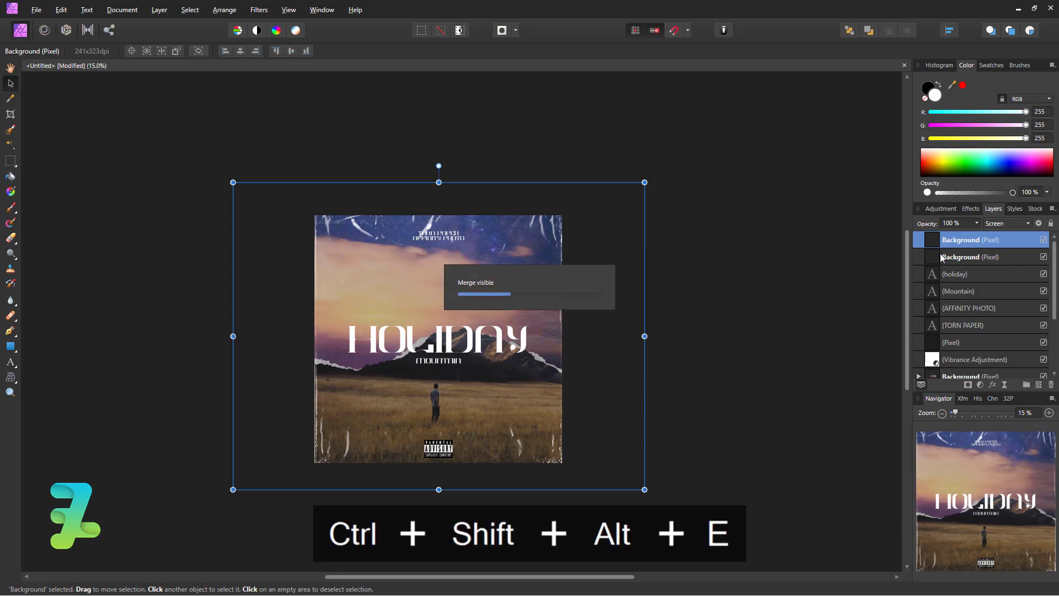